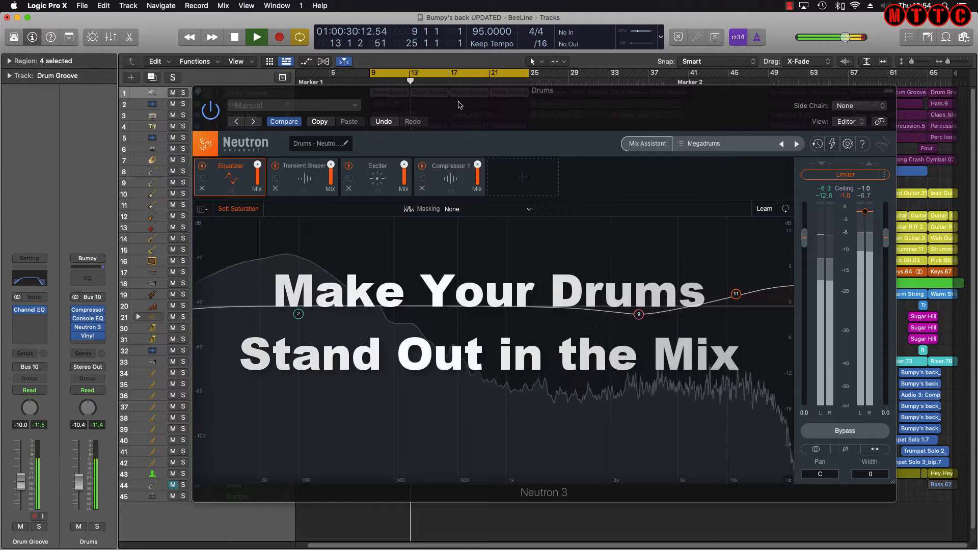
Show Neutron 3's Transient Shaper, Exciter and Compressor 1 modules one after another
left_click(304, 179)
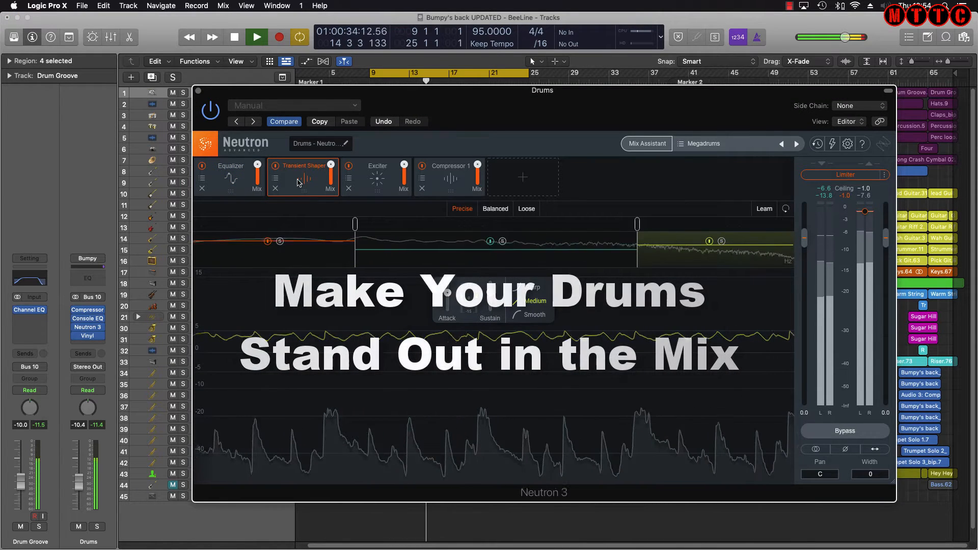
left_click(384, 179)
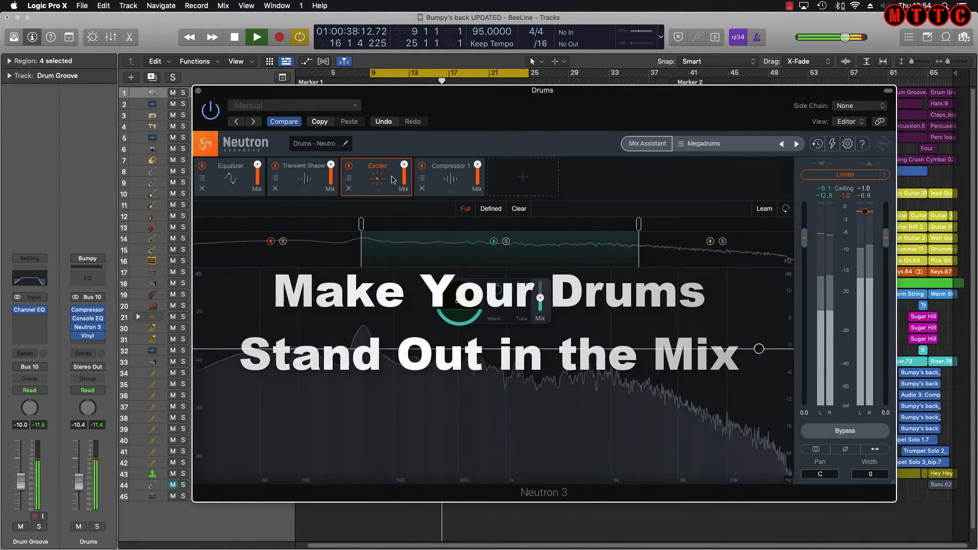
left_click(450, 179)
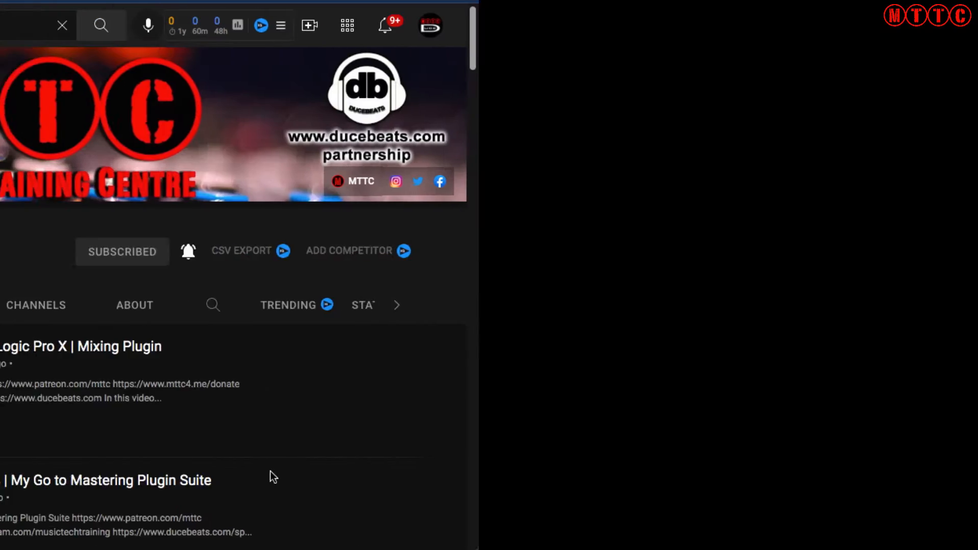
scroll(270, 472, "down", 4)
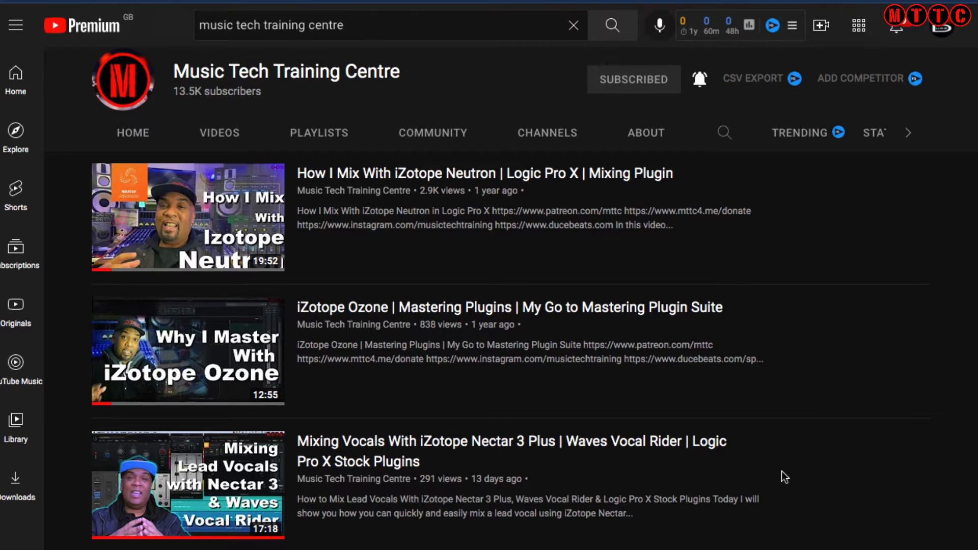
Scroll the channel's video list past the Nectar and De Esser videos to the Alloy 2 parts
scroll(783, 472, "down", 3)
scroll(782, 472, "down", 1)
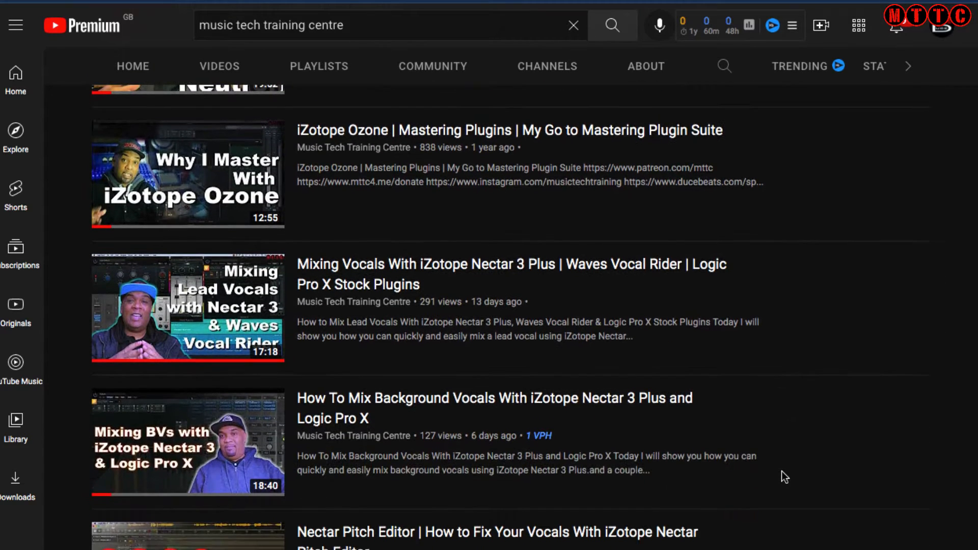
scroll(782, 472, "down", 2)
scroll(781, 470, "down", 2)
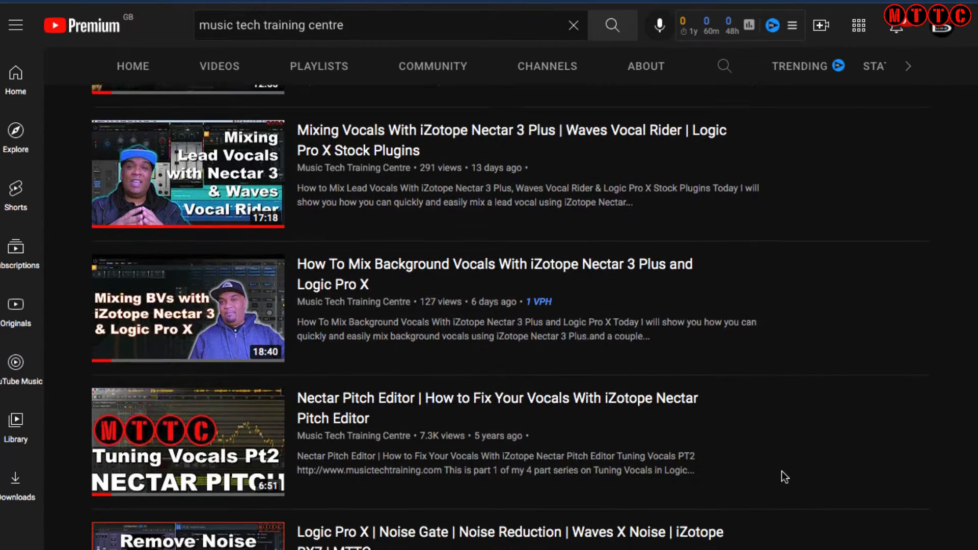
scroll(782, 471, "down", 3)
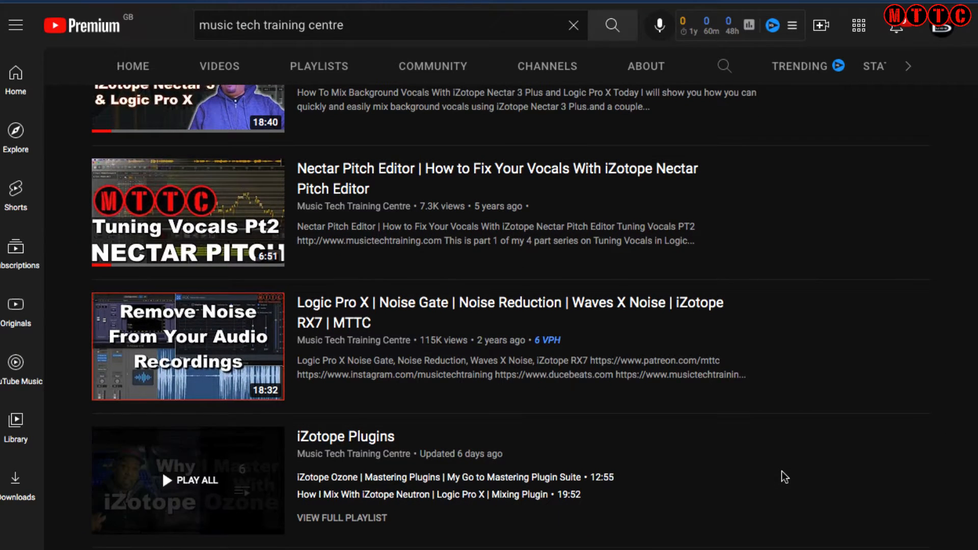
scroll(781, 470, "down", 3)
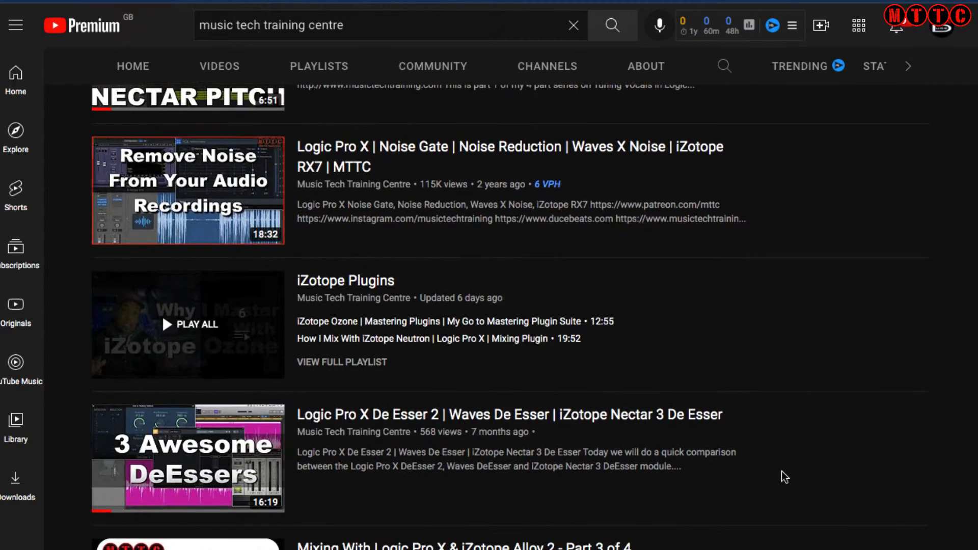
scroll(782, 471, "down", 2)
scroll(782, 472, "down", 2)
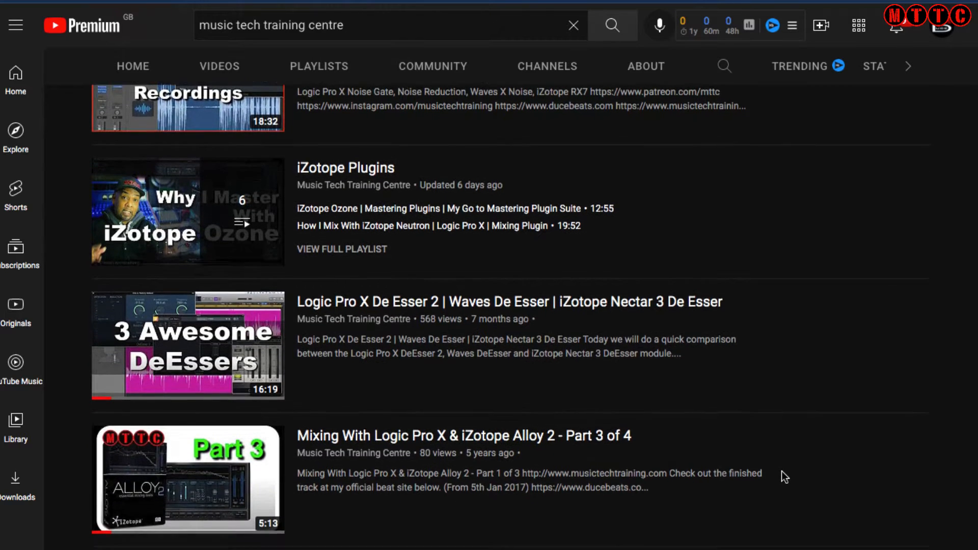
scroll(781, 471, "down", 3)
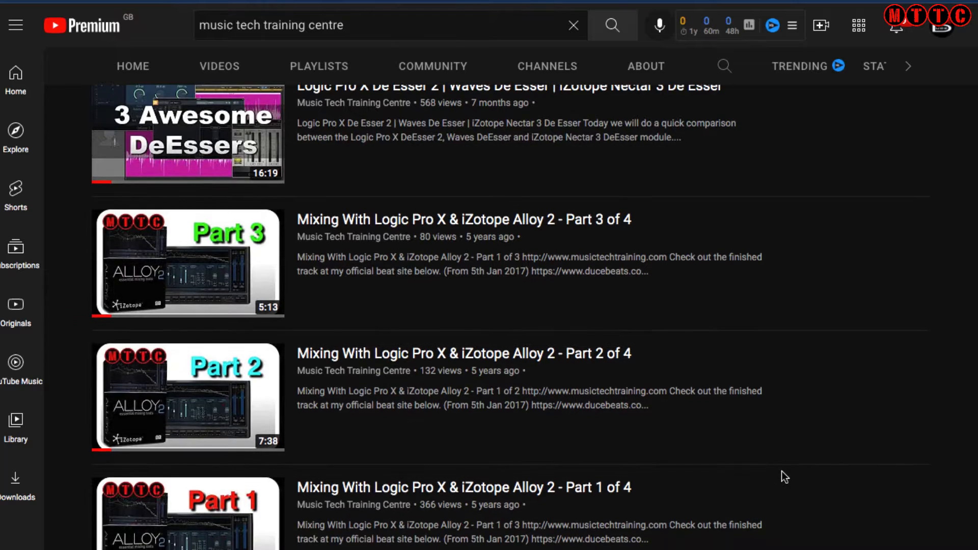
scroll(782, 472, "down", 3)
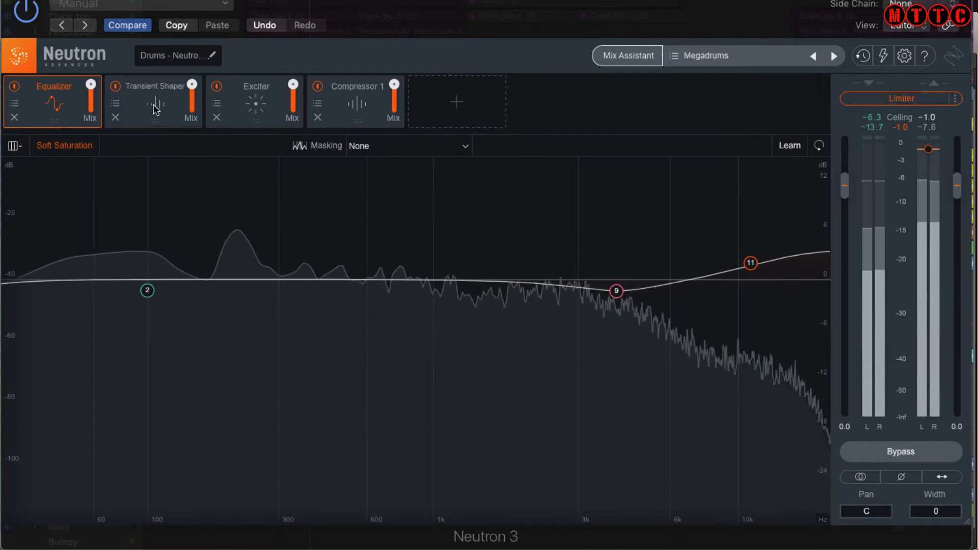
View Neutron 3's Transient Shaper, then Exciter, then Compressor 1 module settings
left_click(155, 108)
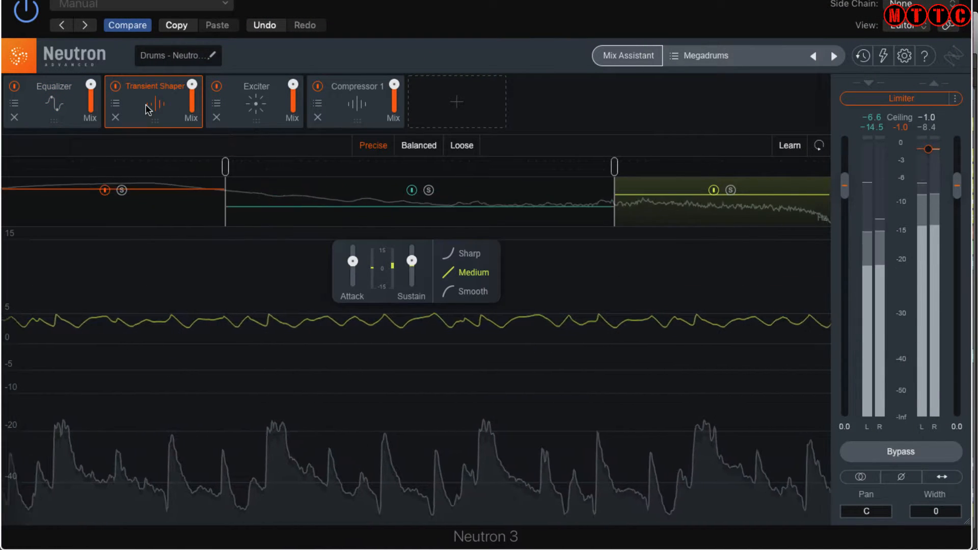
left_click(265, 106)
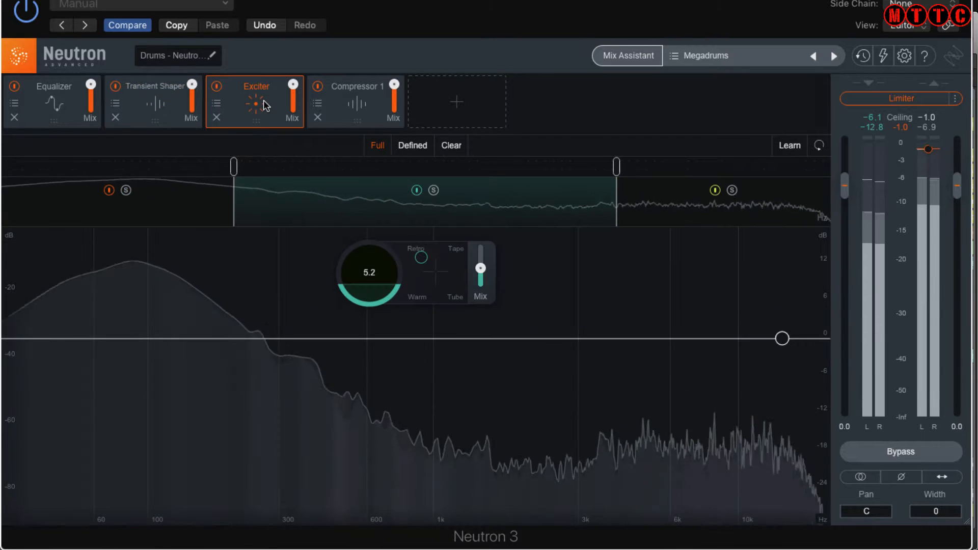
left_click(355, 106)
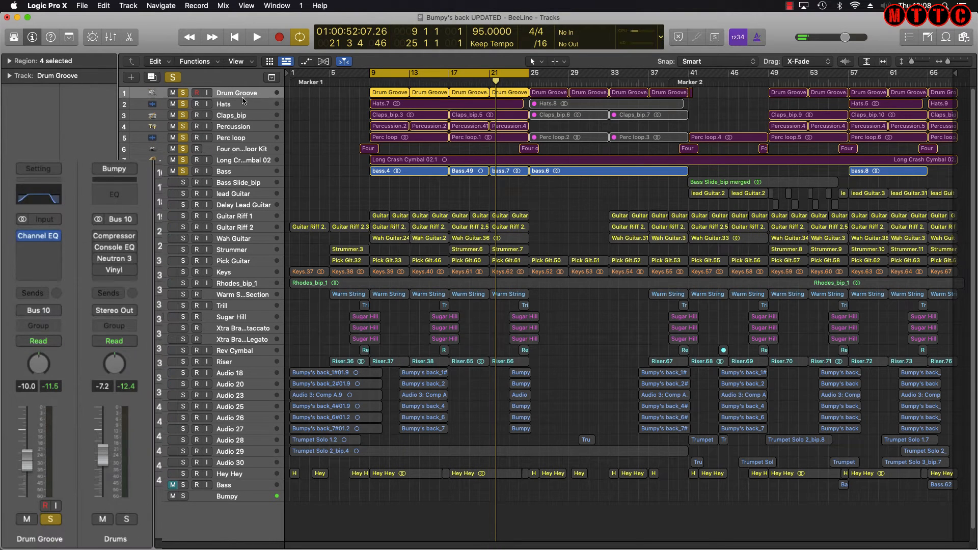
Step down the drum tracks to Long Crash Cymbal 02, reselect Drum Groove, and play from bar 17
key("Down")
key("Down")
key("Down")
key("Down")
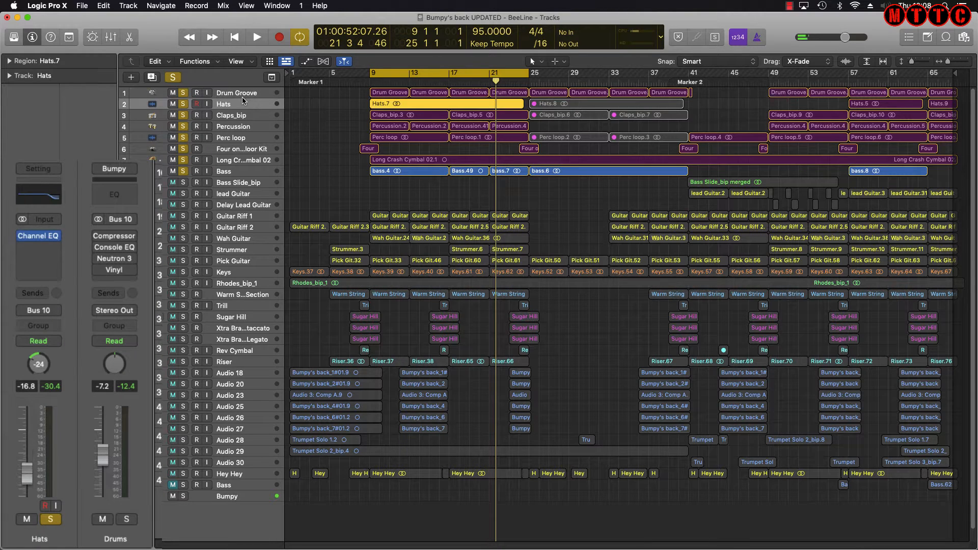
key("Down")
key("Down")
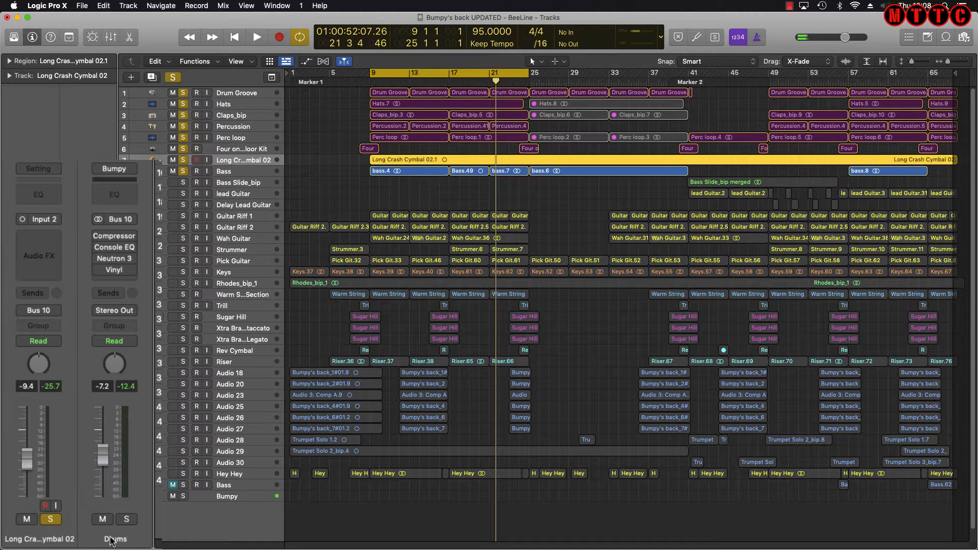
left_click(268, 93)
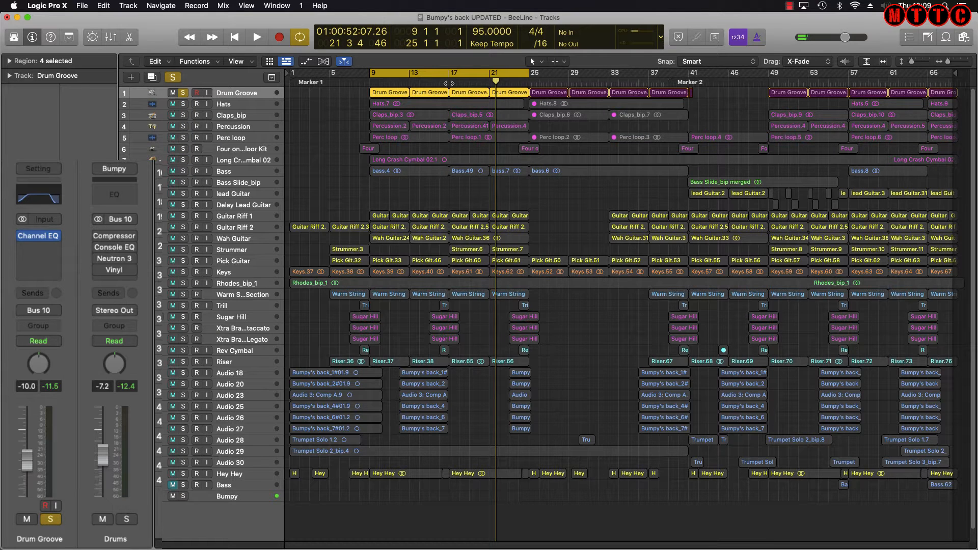
double_click(449, 83)
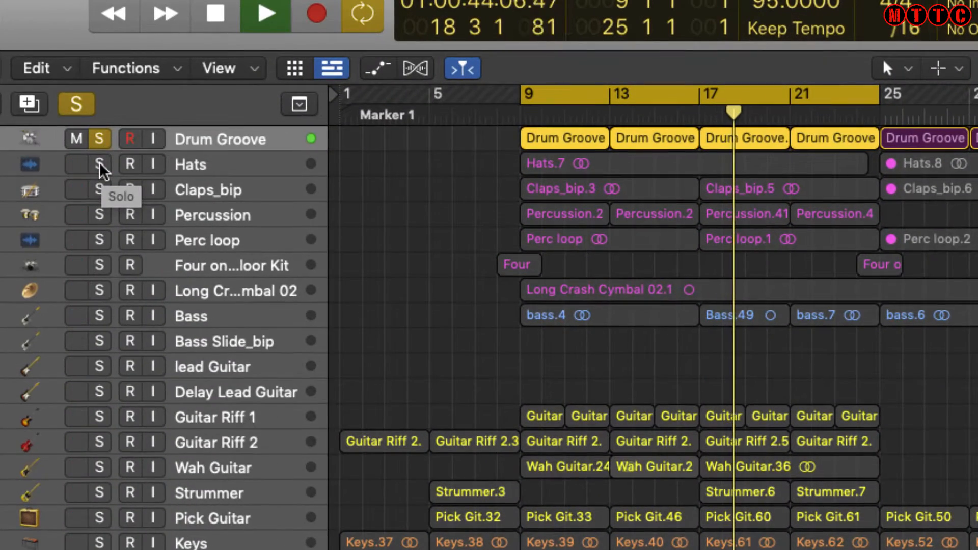
Solo Hats, Claps_bip, Percussion, Perc loop, Four on the Floor Kit, Long Crash Cymbal 02 and Bass, then stop playback
left_click(132, 145)
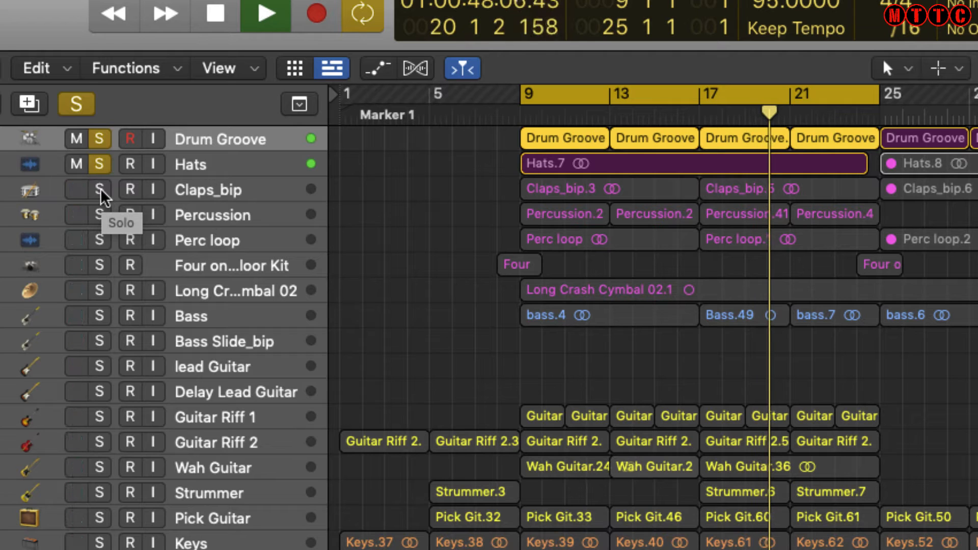
left_click(101, 192)
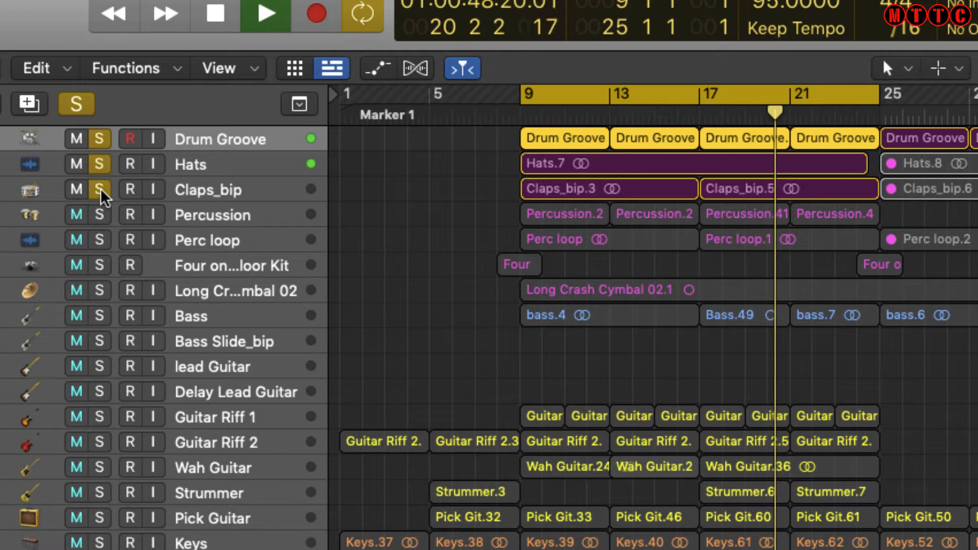
left_click(100, 216)
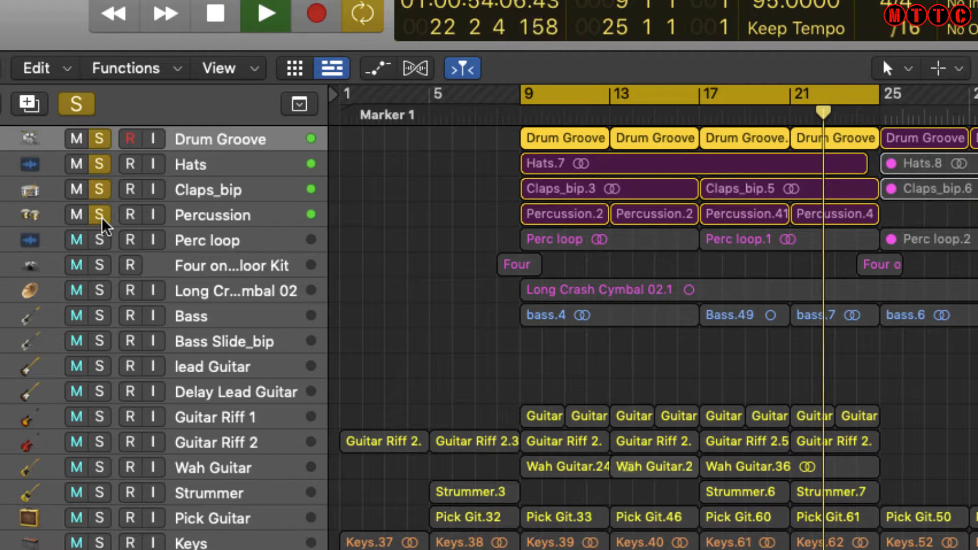
left_click(100, 240)
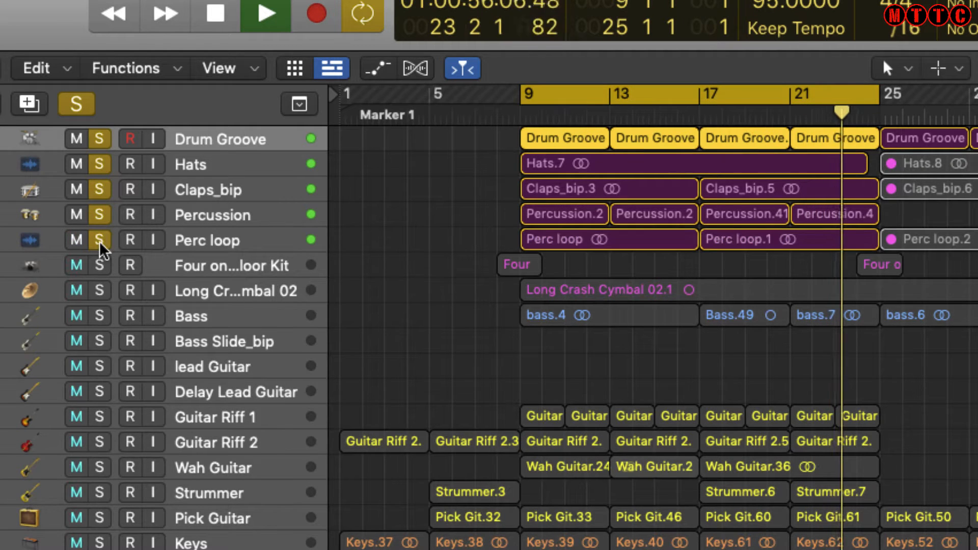
left_click(101, 266)
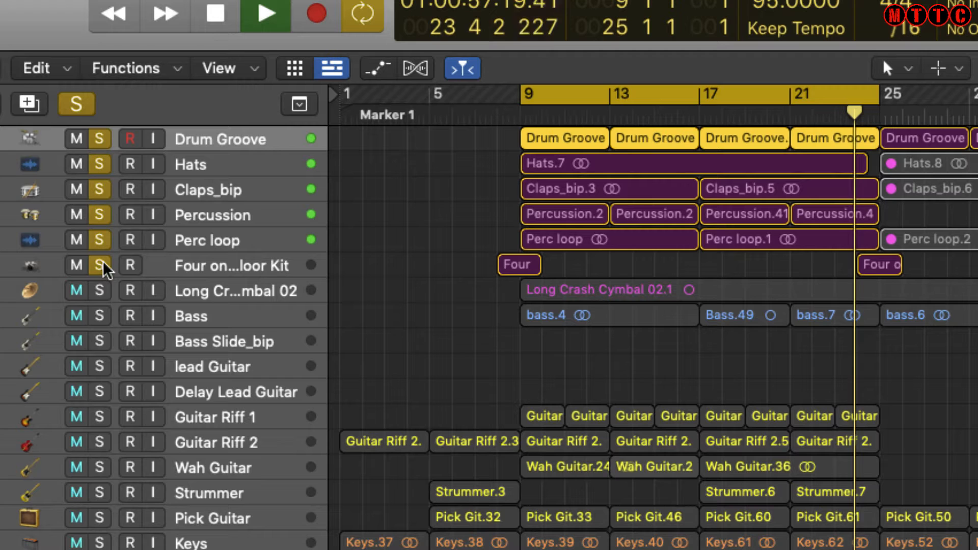
left_click(98, 292)
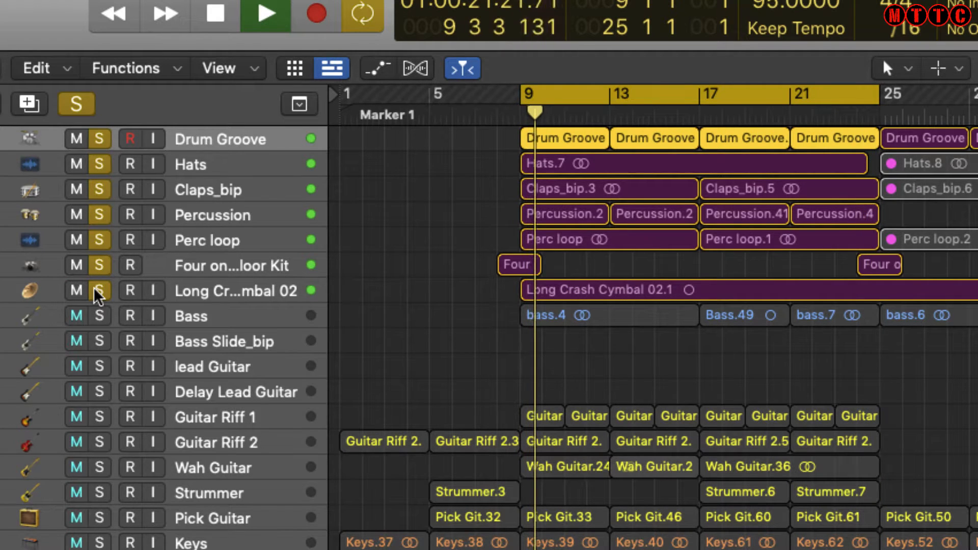
left_click(99, 317)
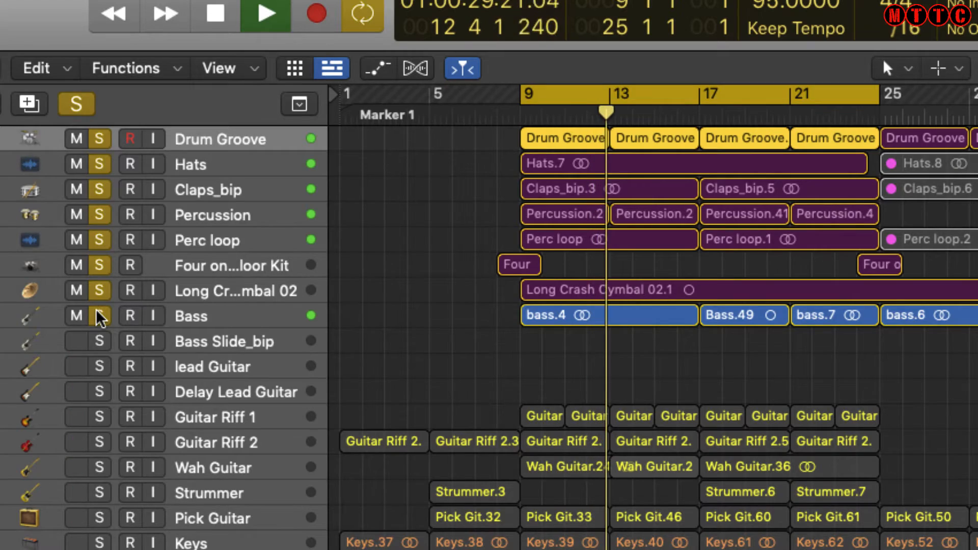
key("space")
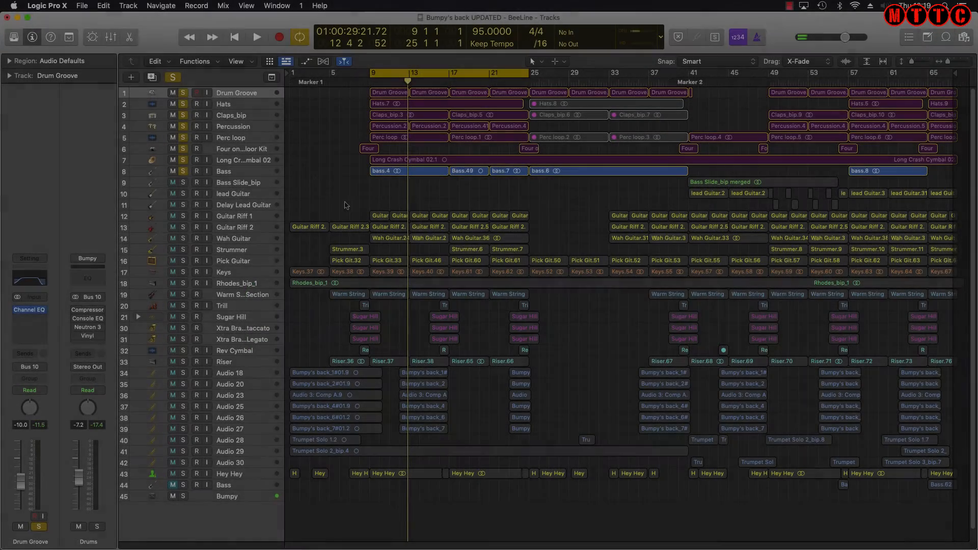
Route Drum Groove's output to Stereo Out, then Bus 15, and finally back to Bus 10 Drums
left_click(242, 94)
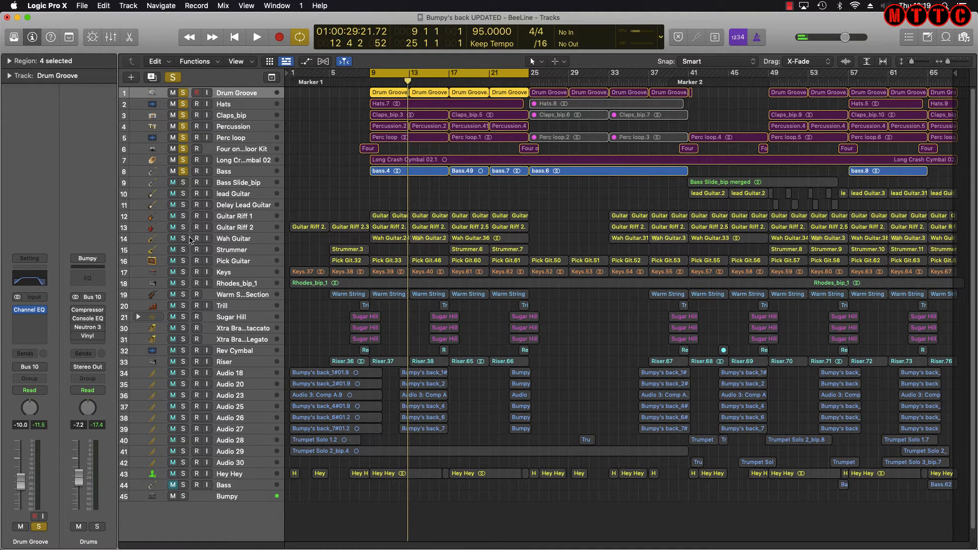
left_click(30, 367)
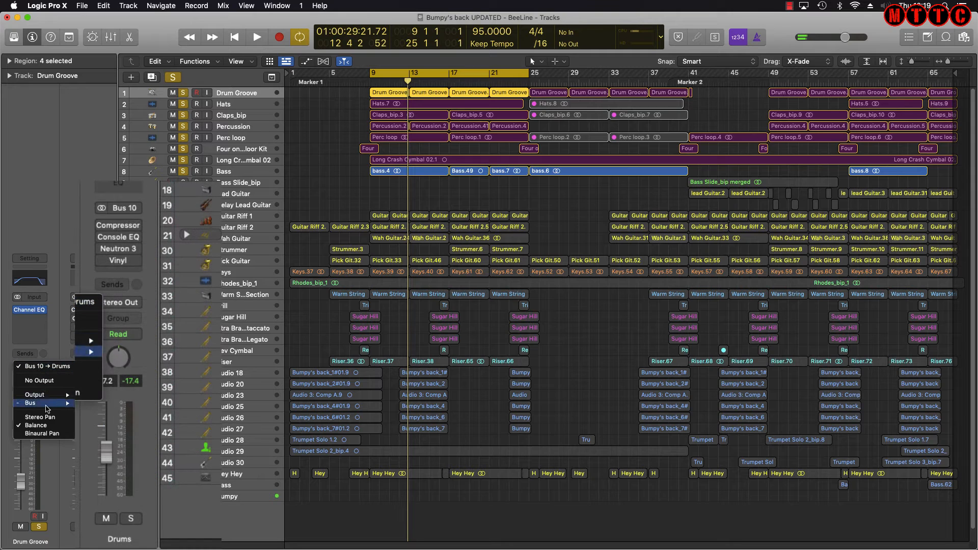
mouse_move(49, 403)
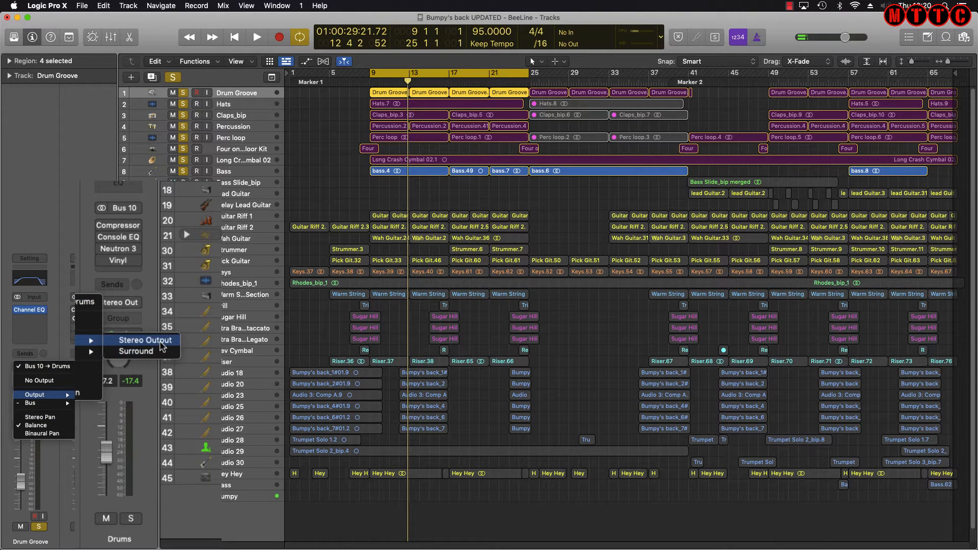
left_click(161, 342)
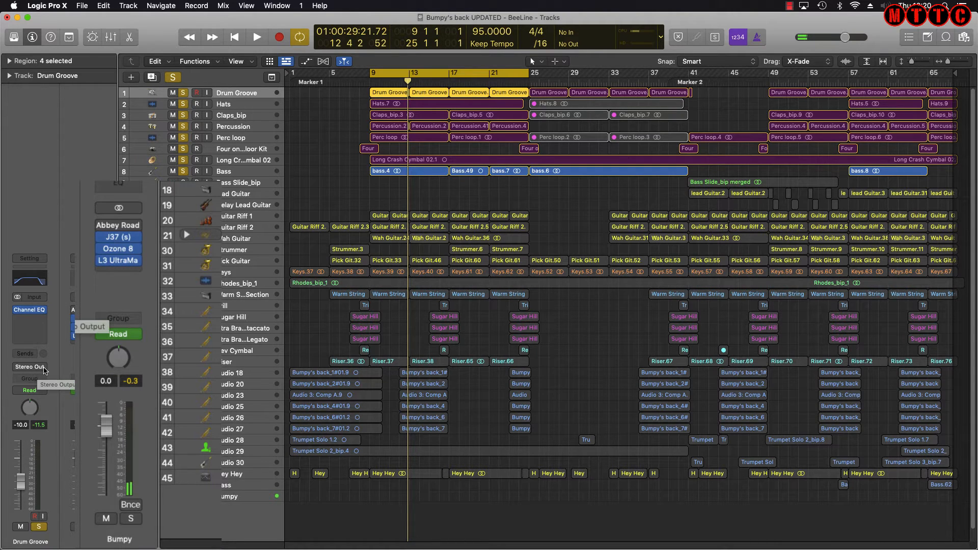
left_click(44, 370)
mouse_move(51, 403)
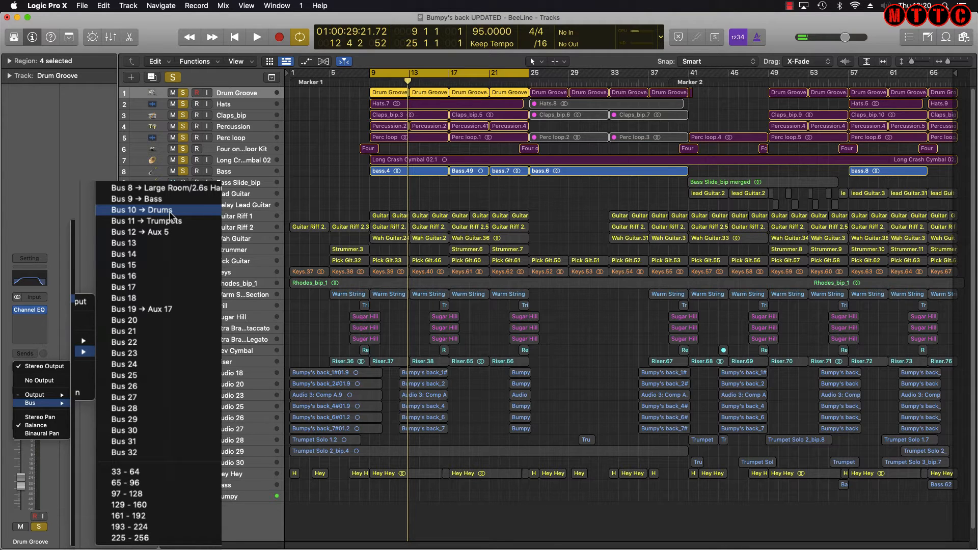
left_click(182, 264)
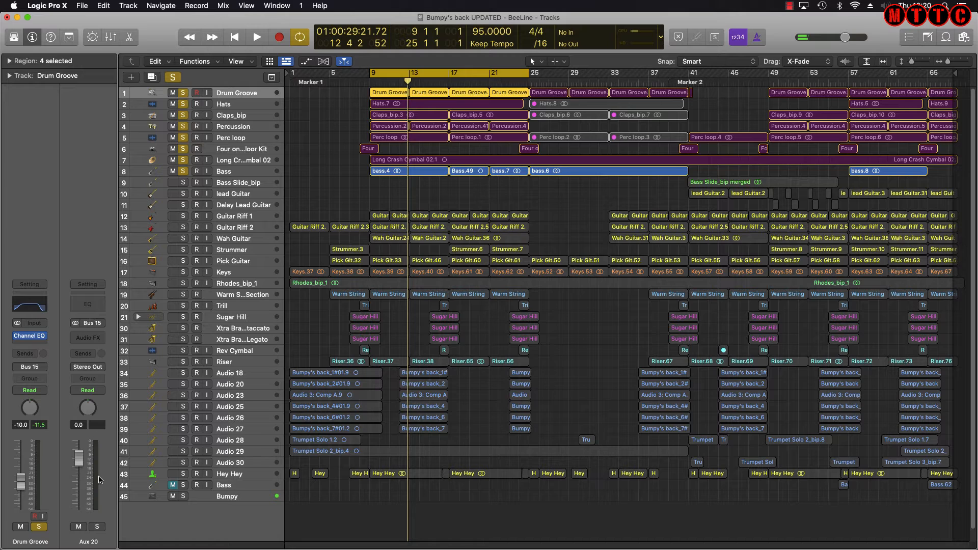
left_click(45, 367)
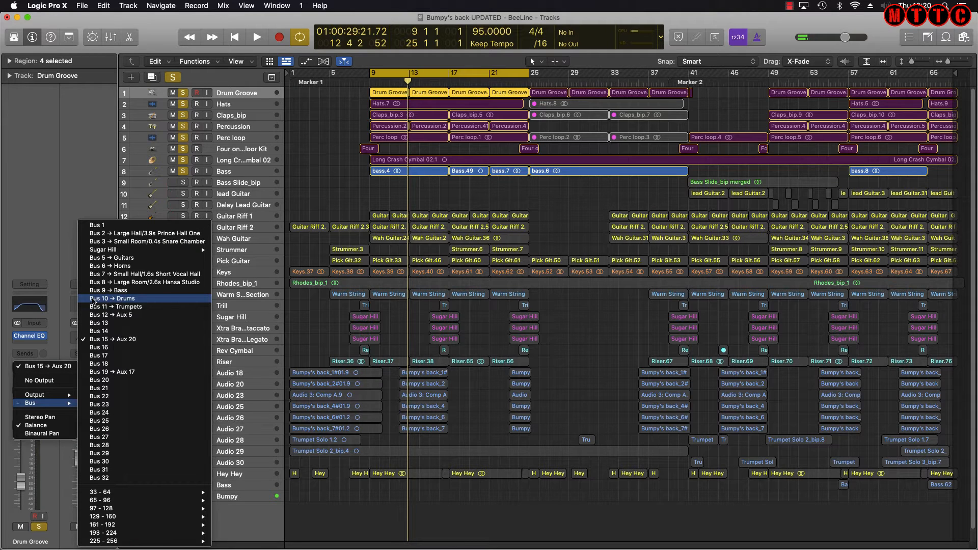
left_click(95, 299)
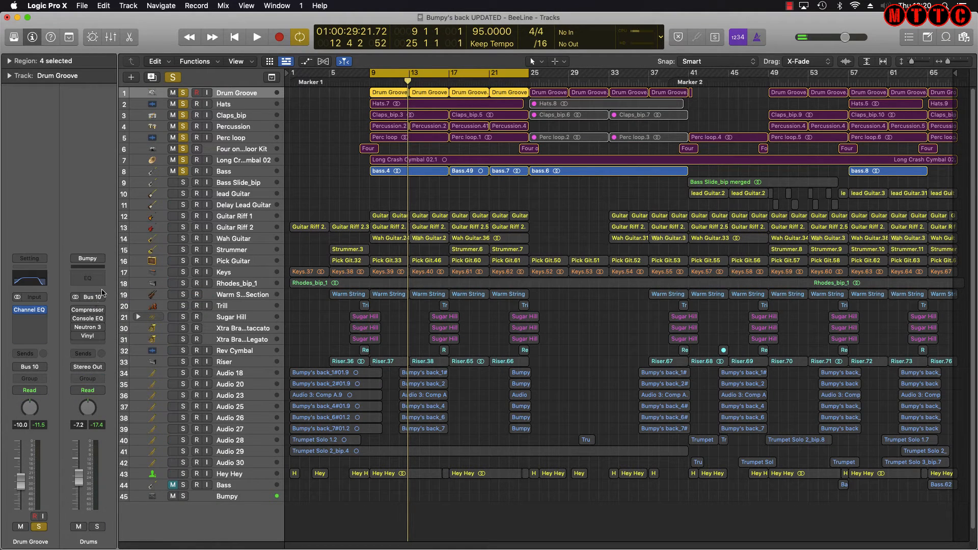
key("Down")
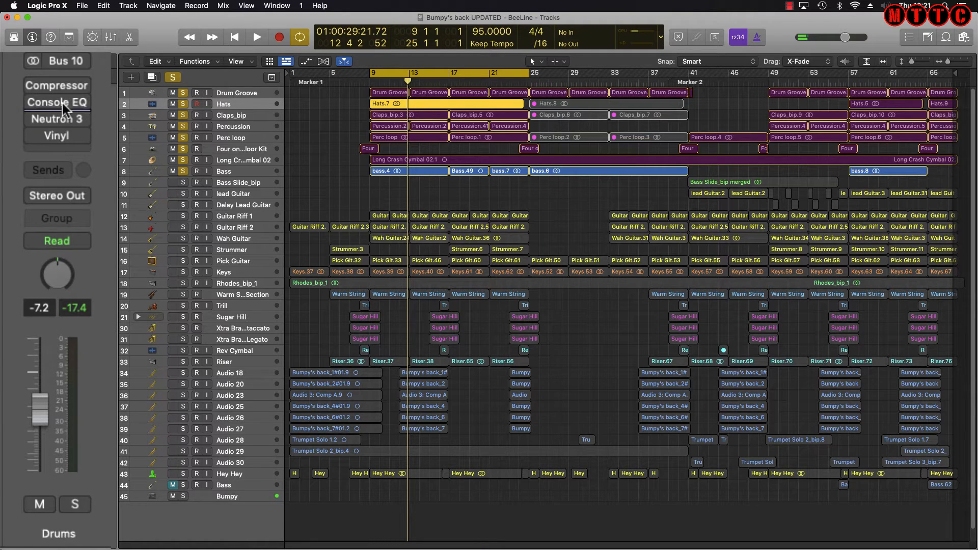
Open the Drums bus Compressor plugin showing its Classic VCA settings
left_click(59, 86)
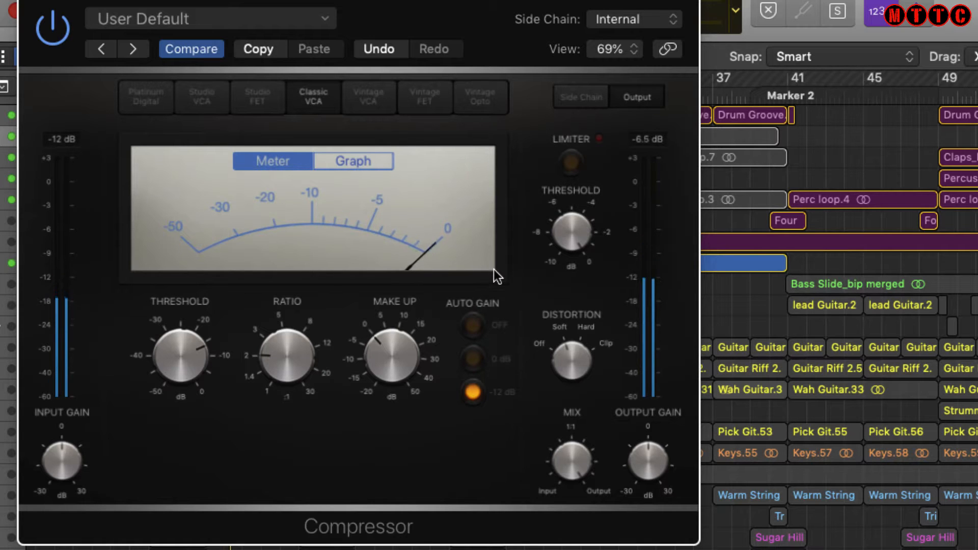
Toggle the Drums Compressor's bypass, stop playback, close its window and open the Vintage Console EQ
left_click(58, 29)
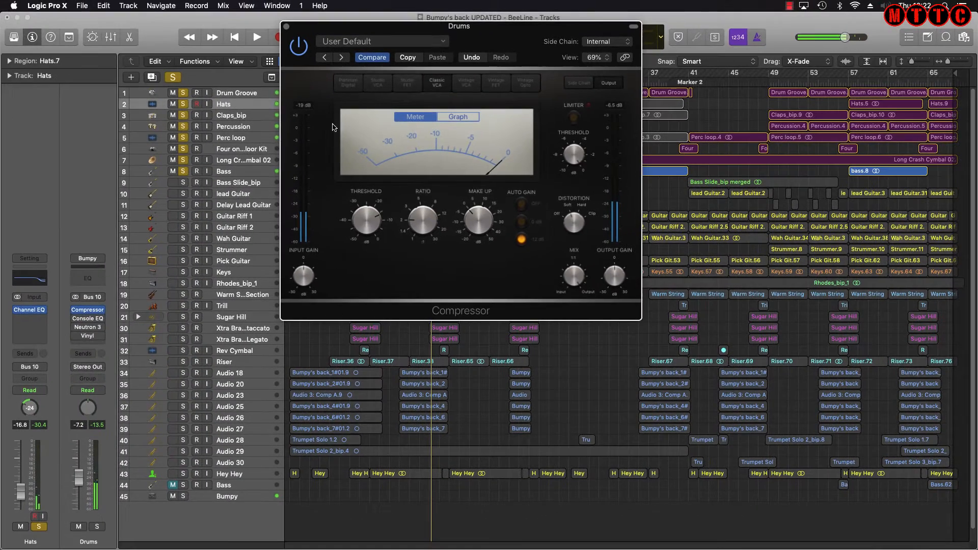
key("space")
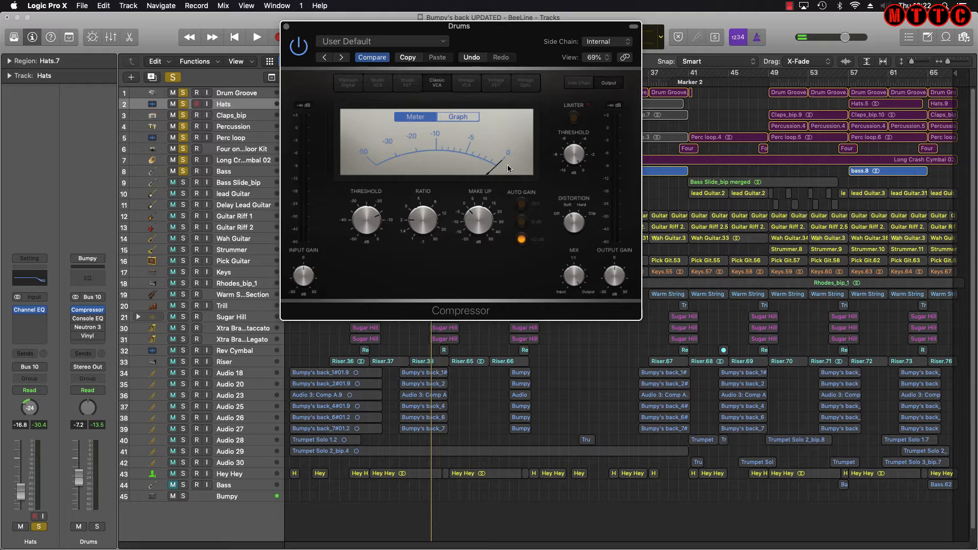
mouse_move(414, 230)
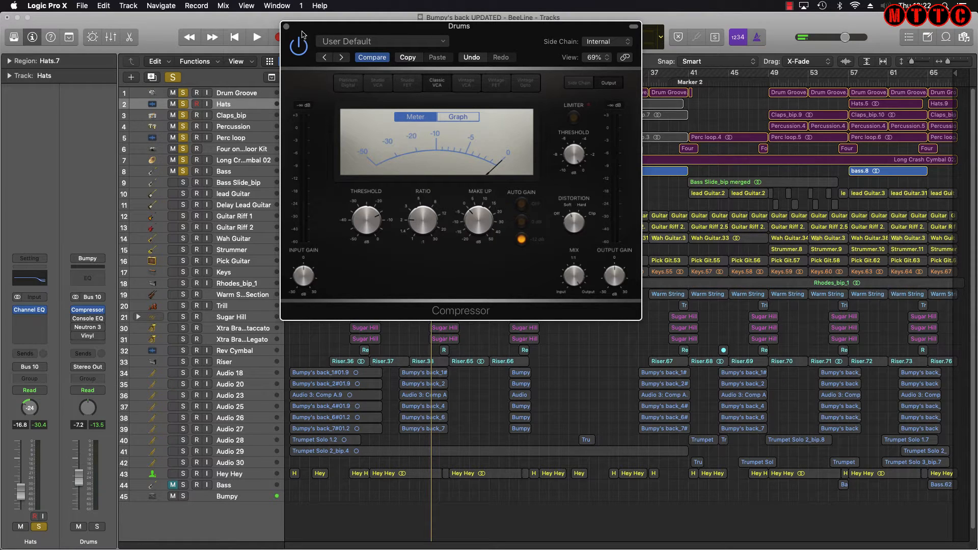
left_click(286, 26)
left_click(87, 319)
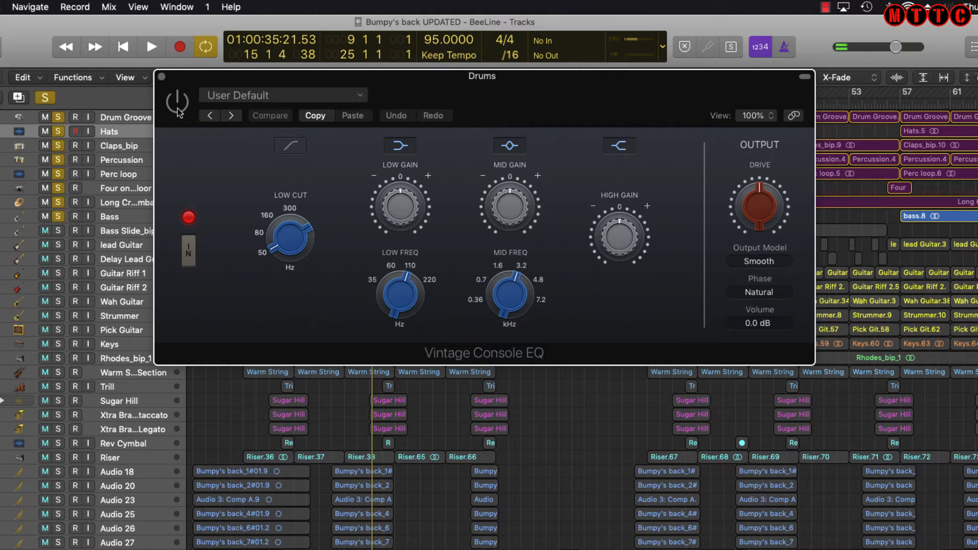
Play the song and switch the Vintage Console EQ on, off and back on to compare
key("space")
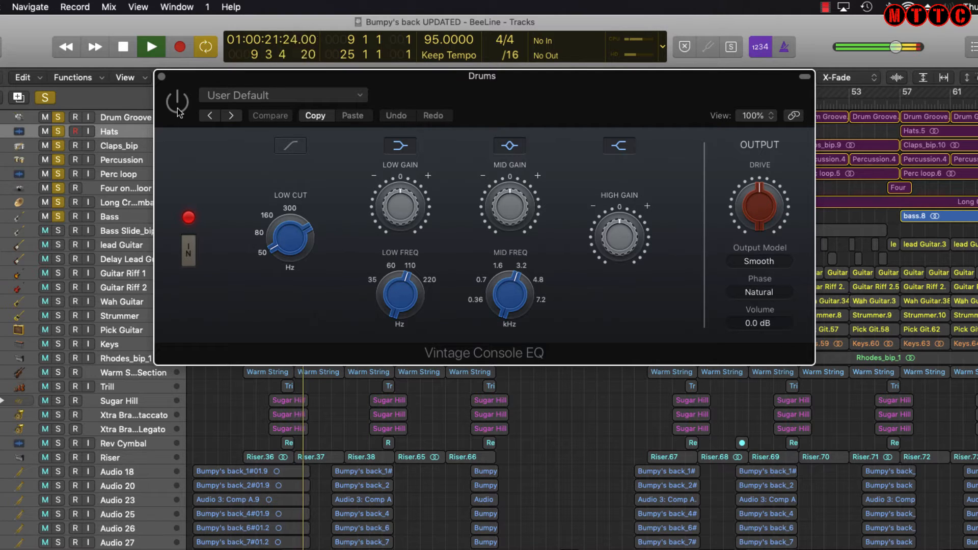
left_click(178, 111)
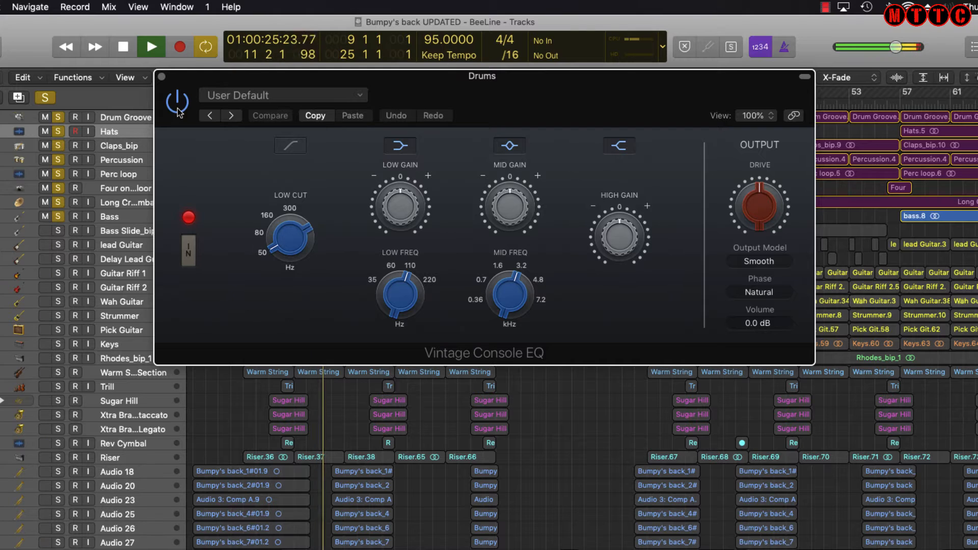
left_click(177, 102)
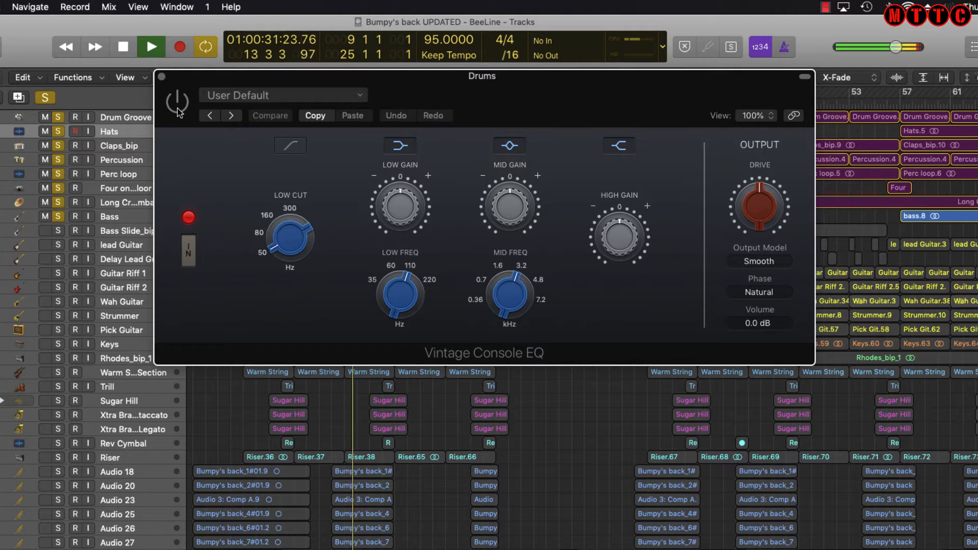
left_click(178, 112)
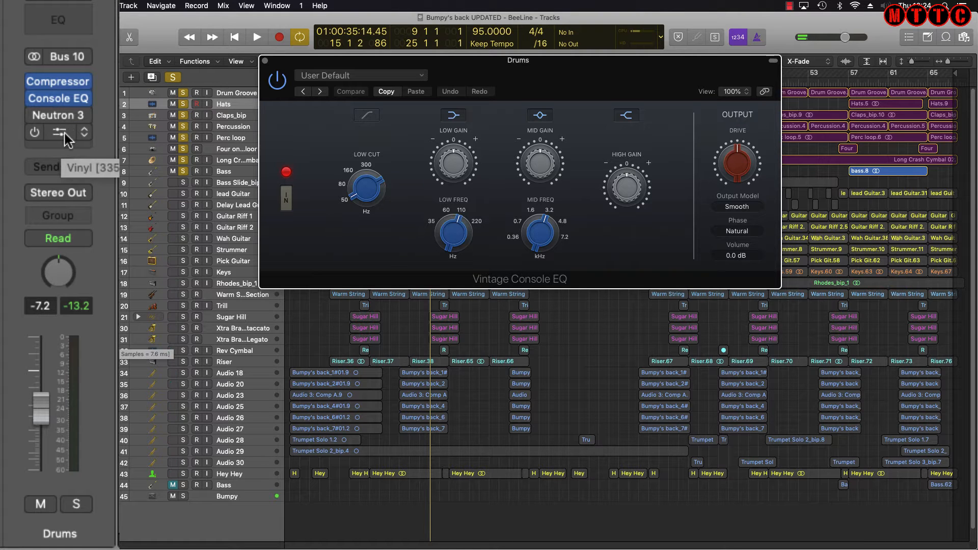
Open Vinyl on the Drums bus, play, toggle it off and on, and enable Spindown
left_click(59, 132)
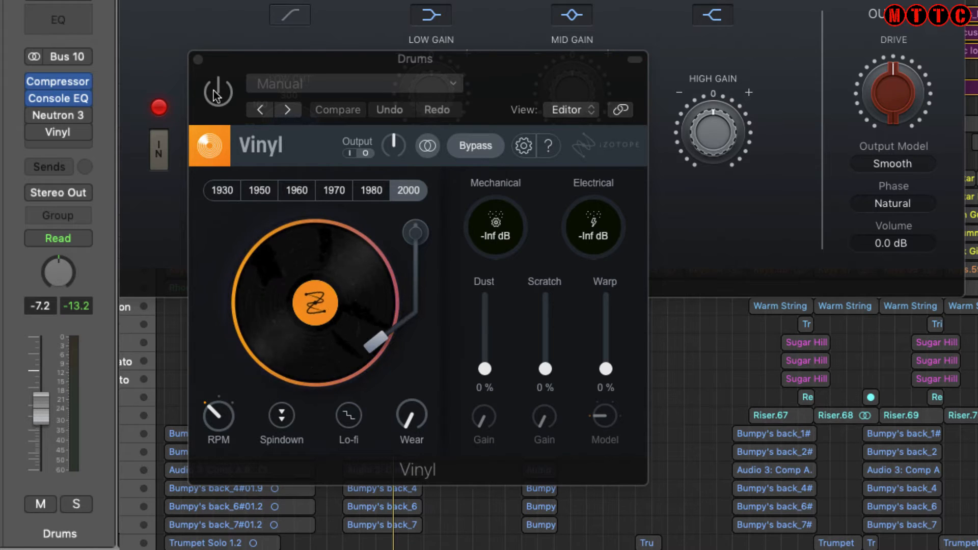
key("space")
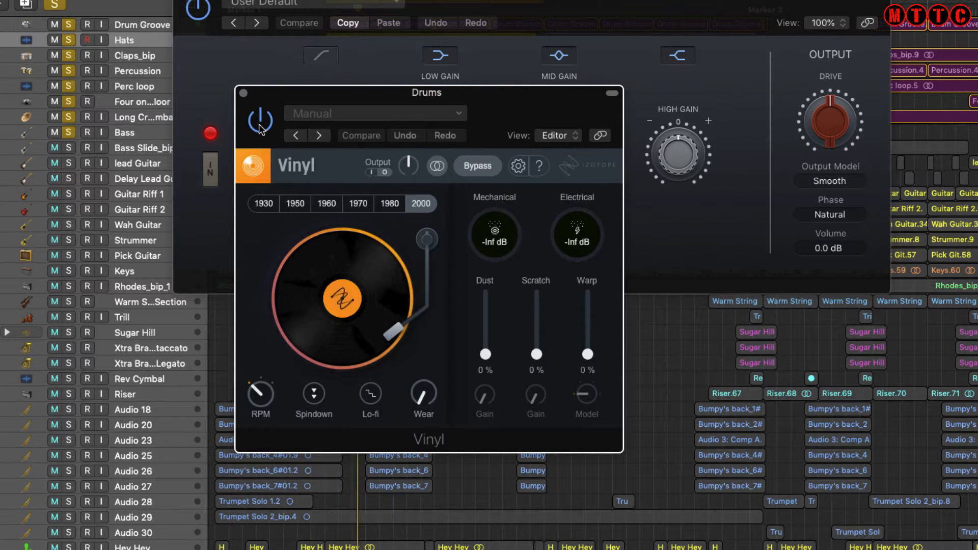
left_click(259, 130)
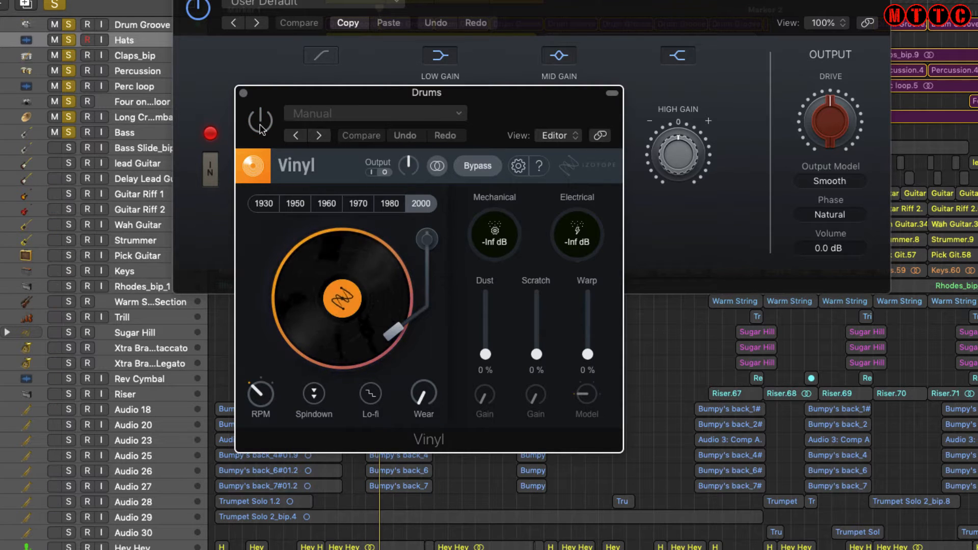
left_click(260, 125)
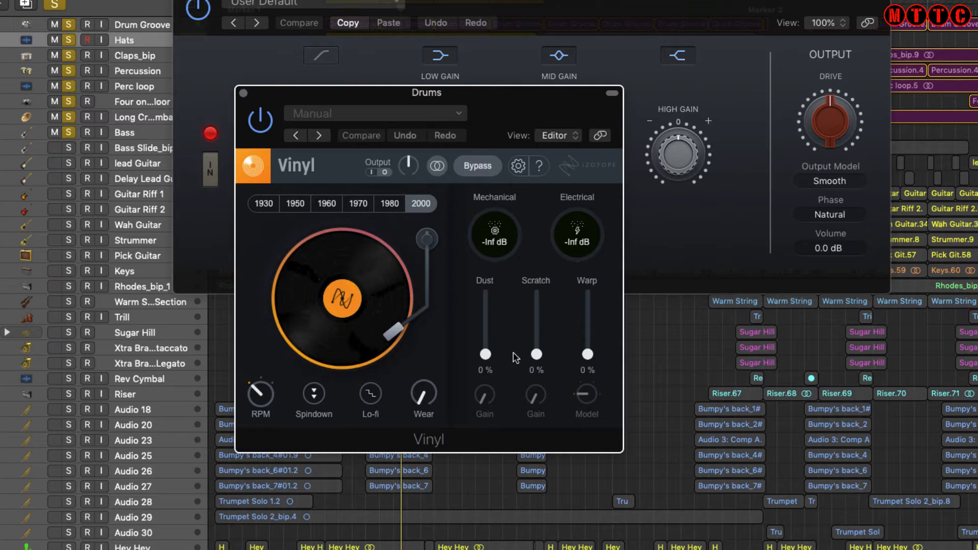
left_click(315, 394)
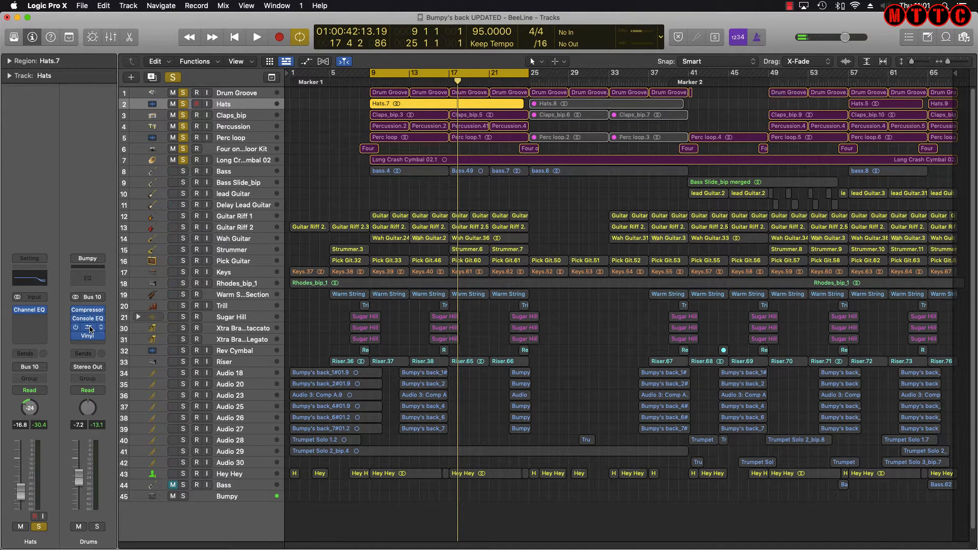
Open Neutron 3 on the Drums bus, whose chain holds only an Equalizer module
left_click(87, 327)
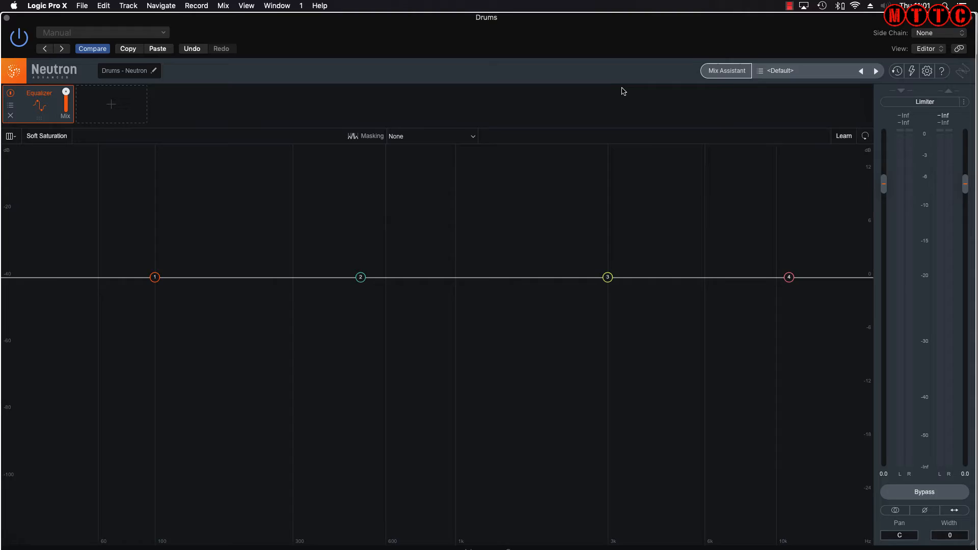
Add Compressor 1, Compressor 2 and Exciter modules to Neutron's chain
left_click(111, 105)
left_click(134, 103)
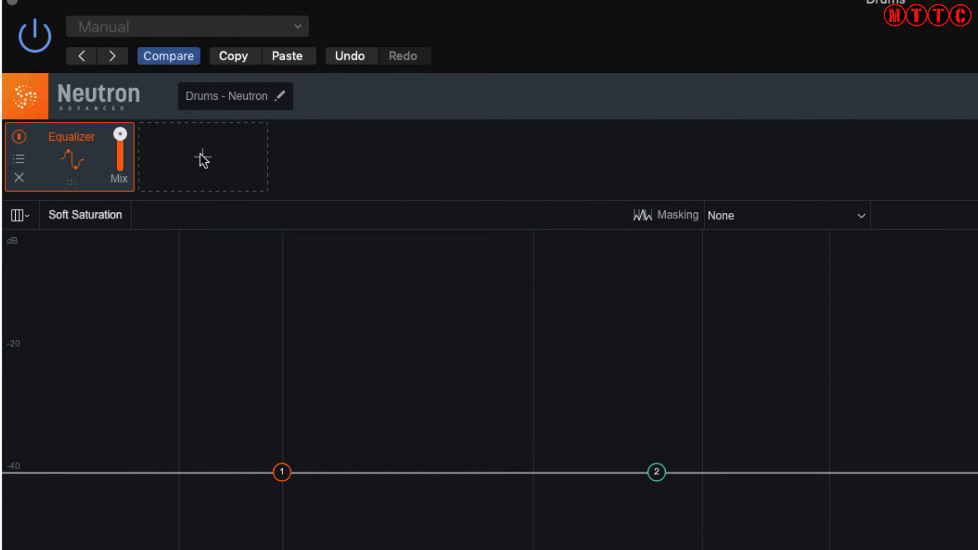
left_click(200, 155)
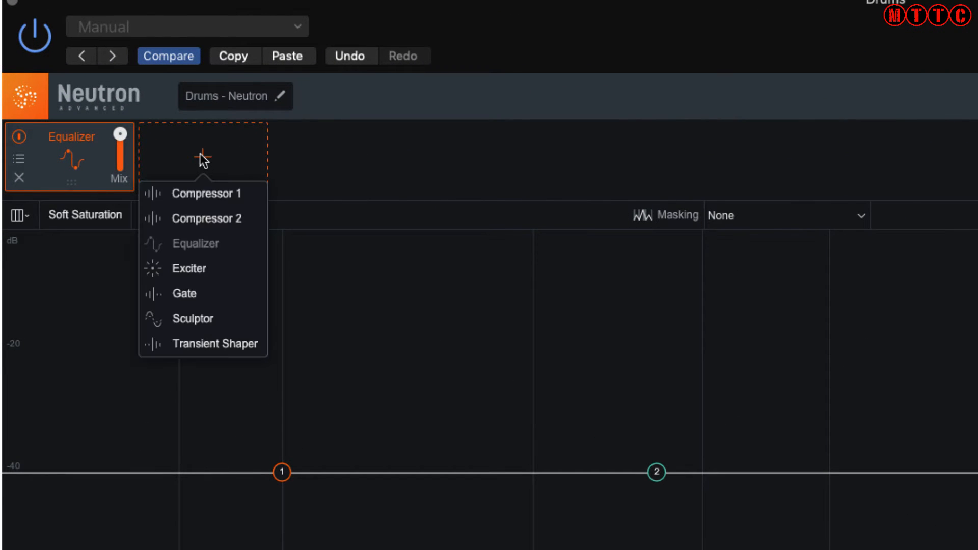
left_click(204, 194)
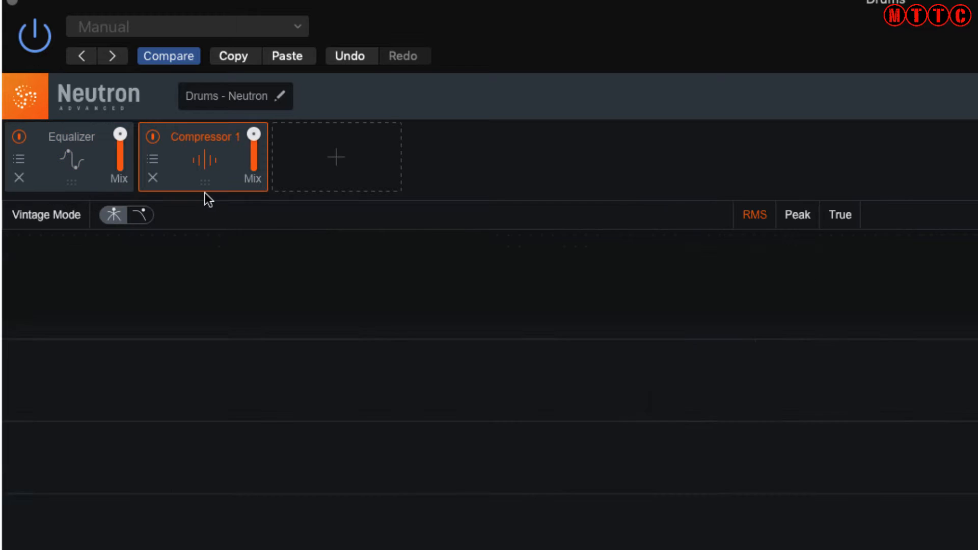
left_click(309, 175)
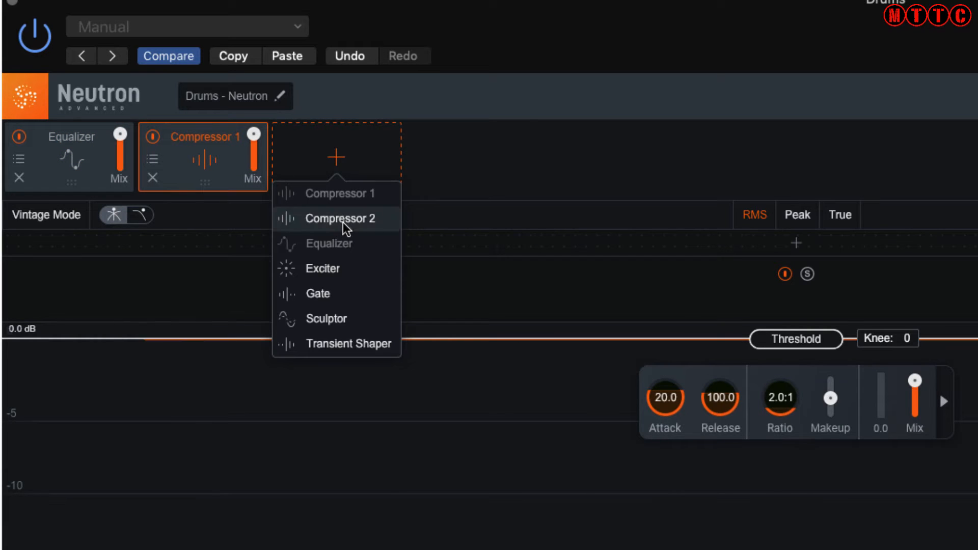
left_click(341, 220)
left_click(470, 163)
left_click(466, 271)
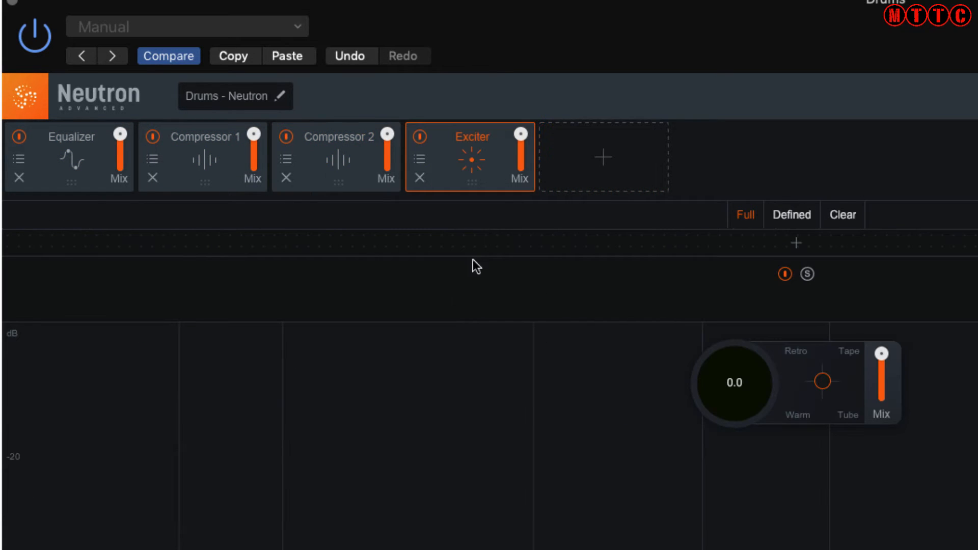
Add Sculptor, Transient Shaper and Gate, placing Transient Shaper after Compressor 1 and Gate first
left_click(616, 147)
left_click(595, 319)
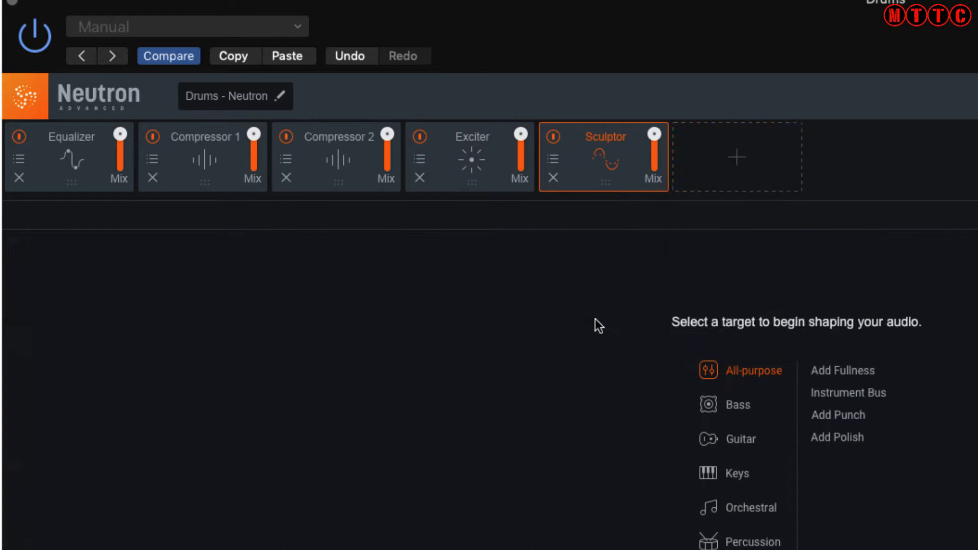
left_click(739, 157)
left_click(755, 343)
left_click_drag(732, 143, 329, 144)
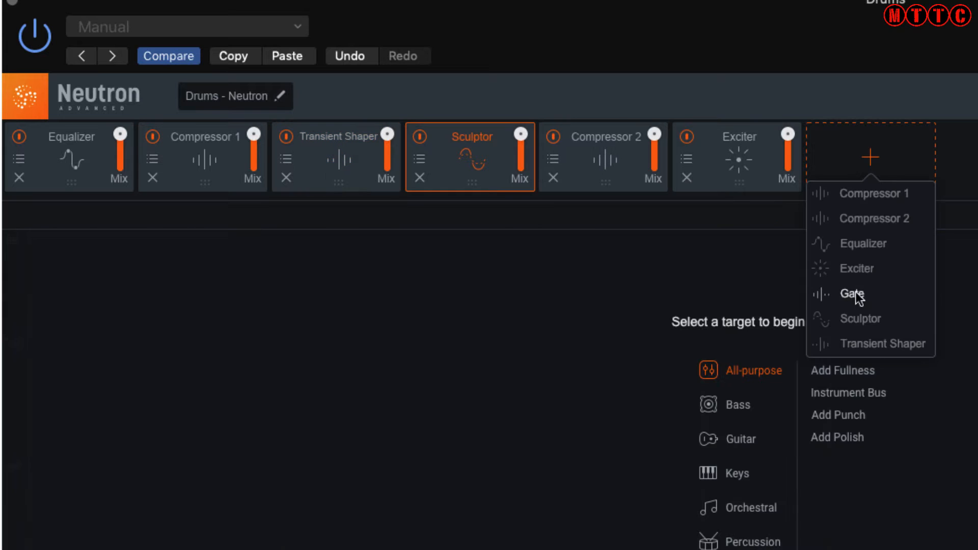
left_click(853, 294)
left_click_drag(855, 148, 36, 128)
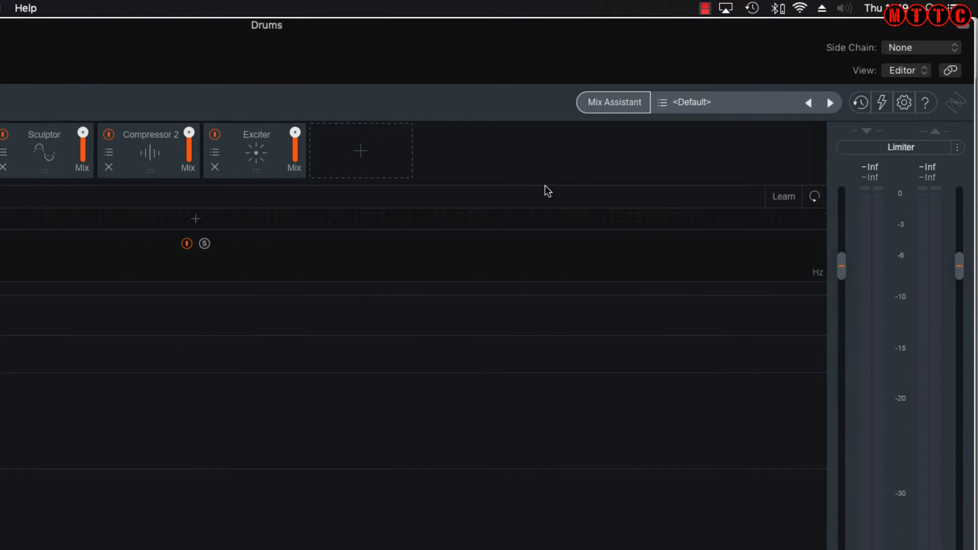
Load the Added Snap preset from Global Presets > Drum Bus > Acoustic in the Preset Manager
left_click(687, 102)
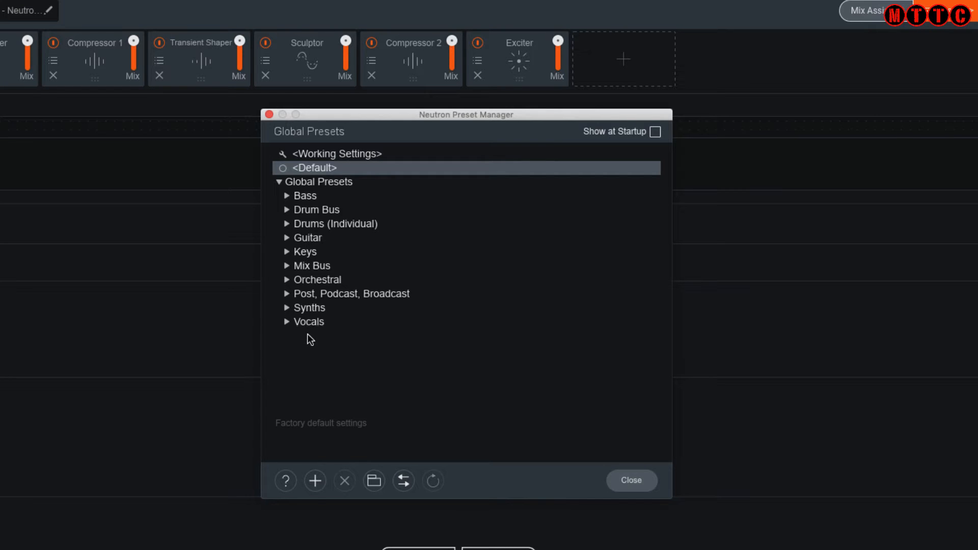
left_click(287, 210)
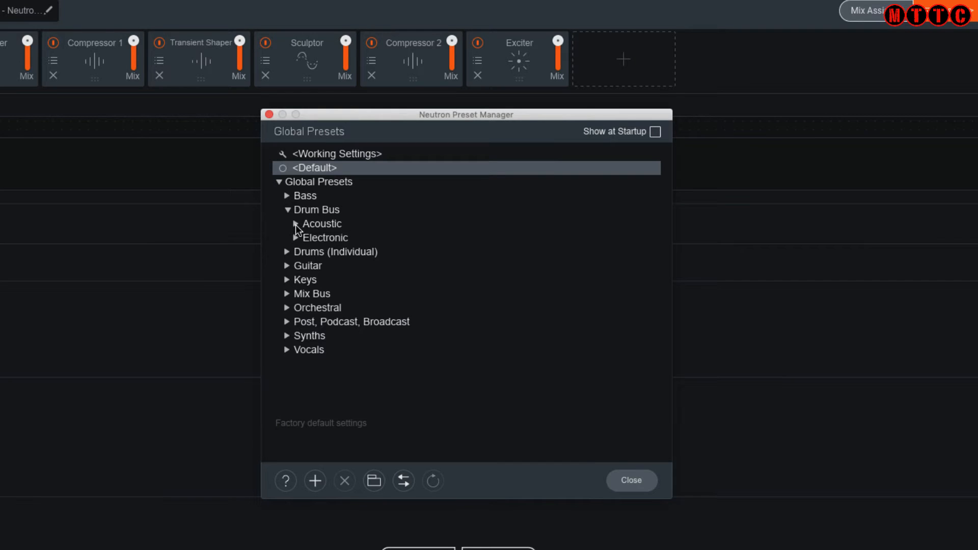
left_click(296, 225)
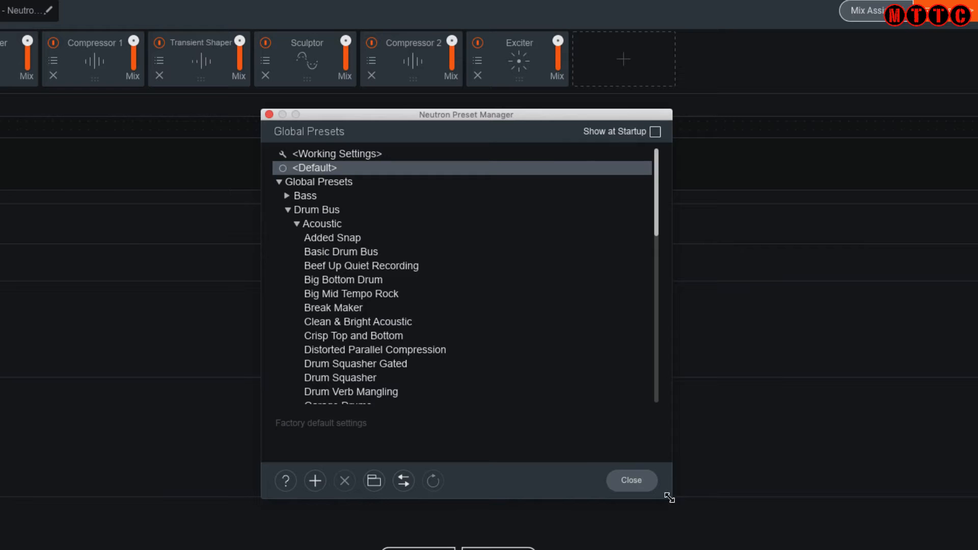
left_click_drag(669, 498, 731, 549)
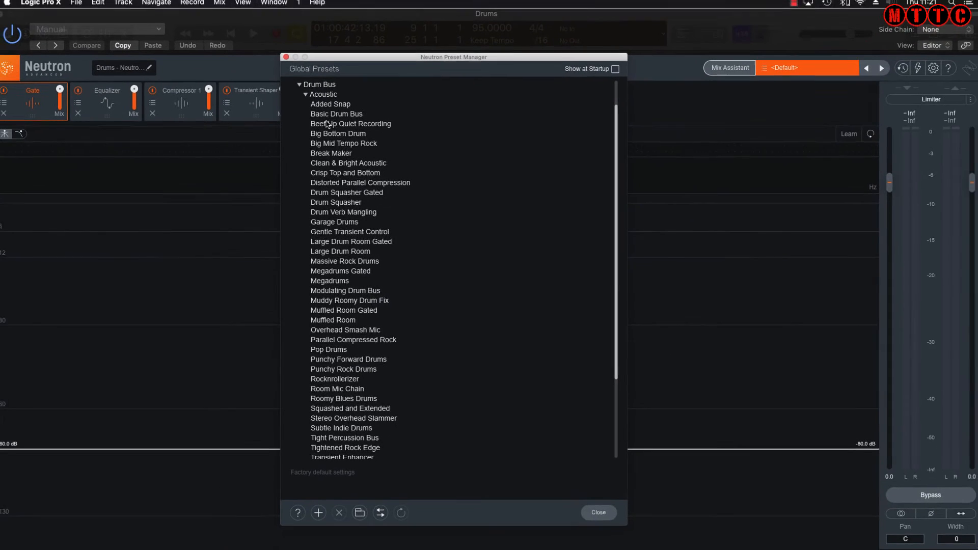
left_click(341, 109)
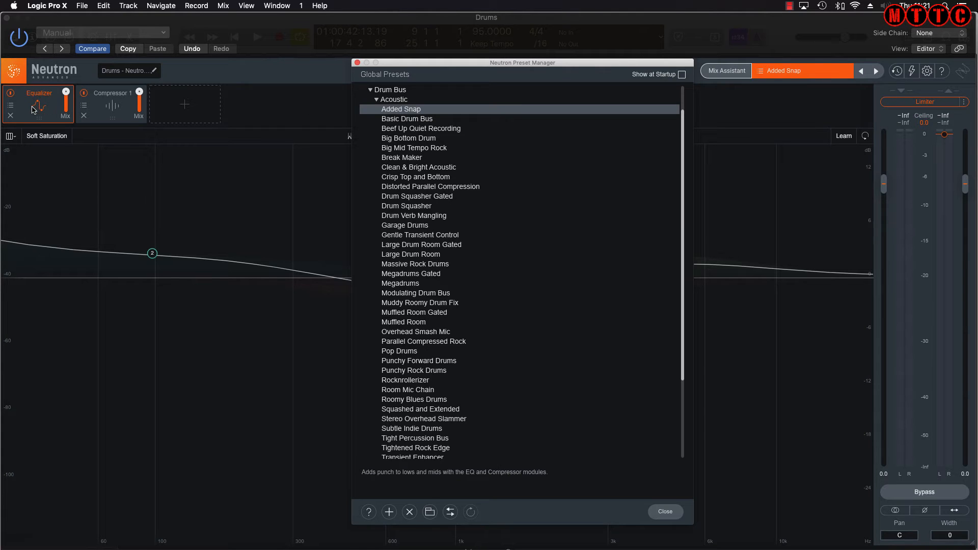
Show Compressor 1's settings, A/B Neutron on and off, then stop playback
left_click(116, 108)
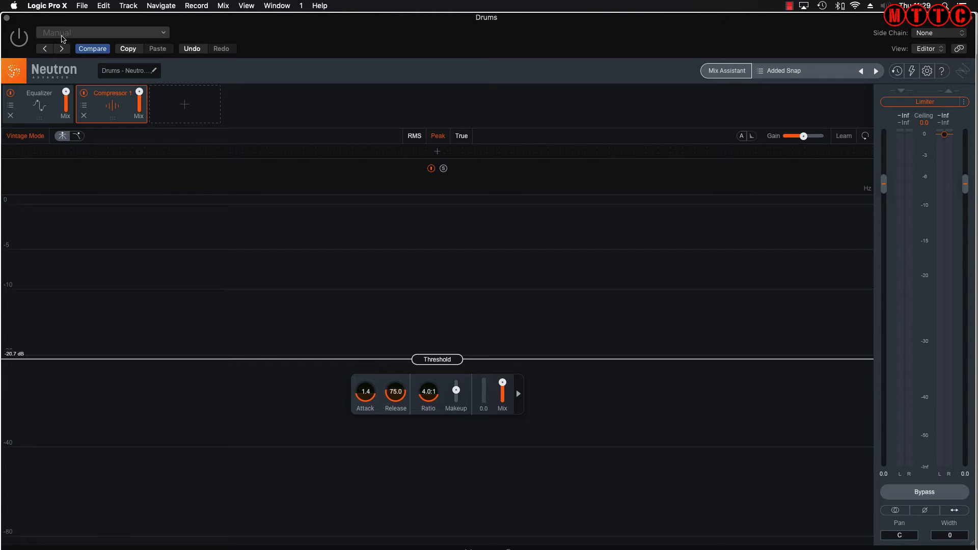
left_click(19, 39)
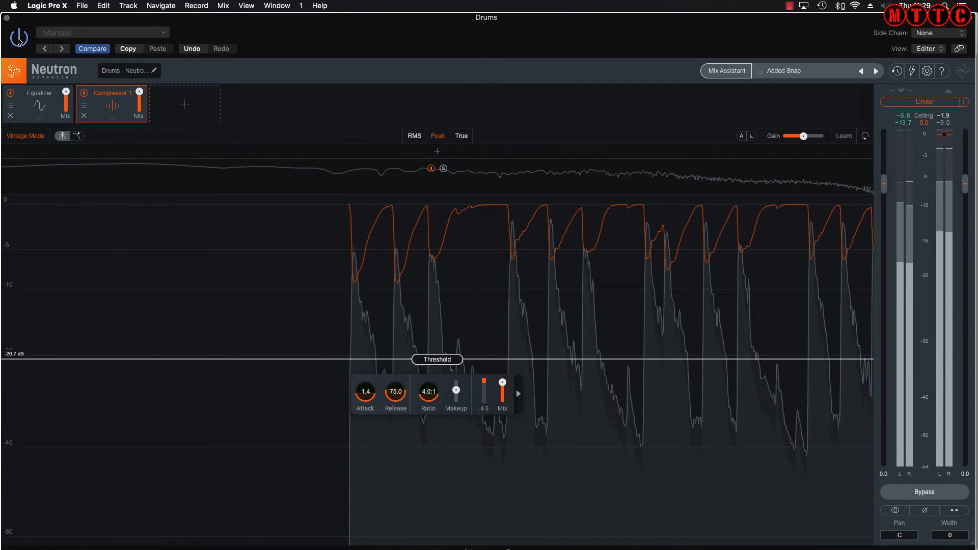
left_click(19, 40)
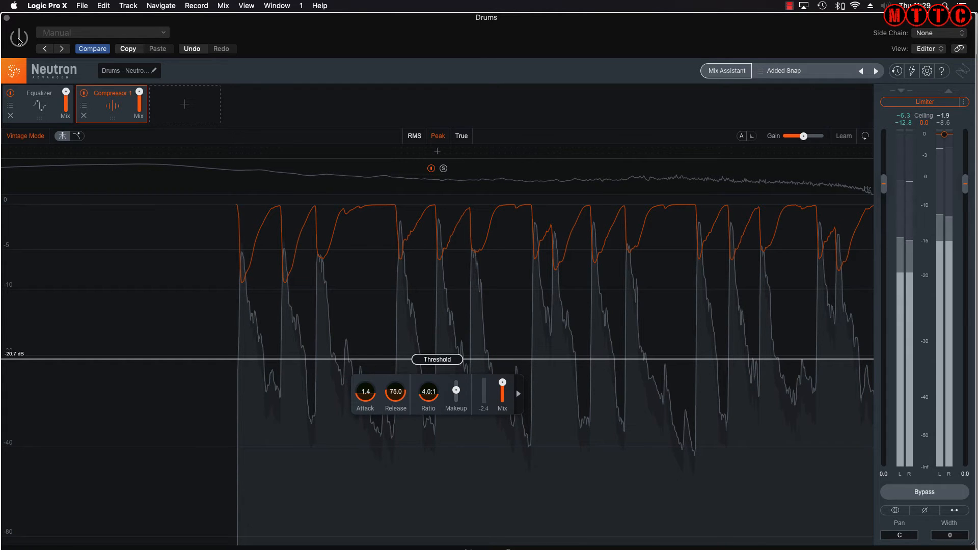
left_click(18, 40)
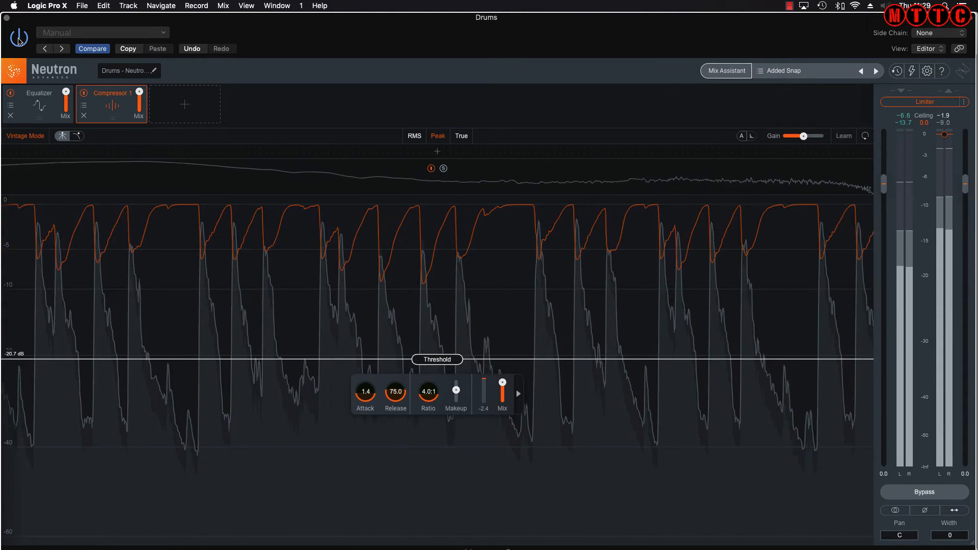
key("space")
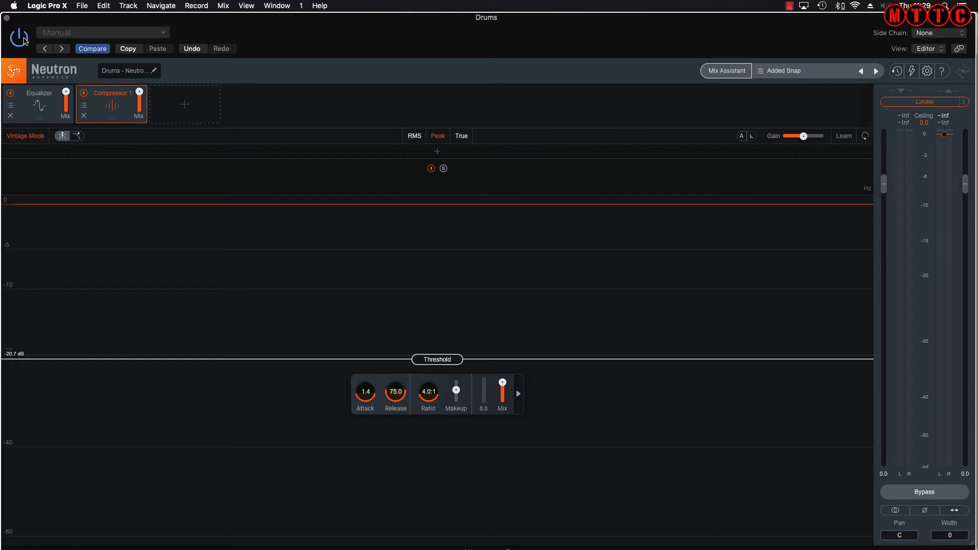
Load the Crisp Top and Bottom preset and play it with Neutron enabled
left_click(782, 73)
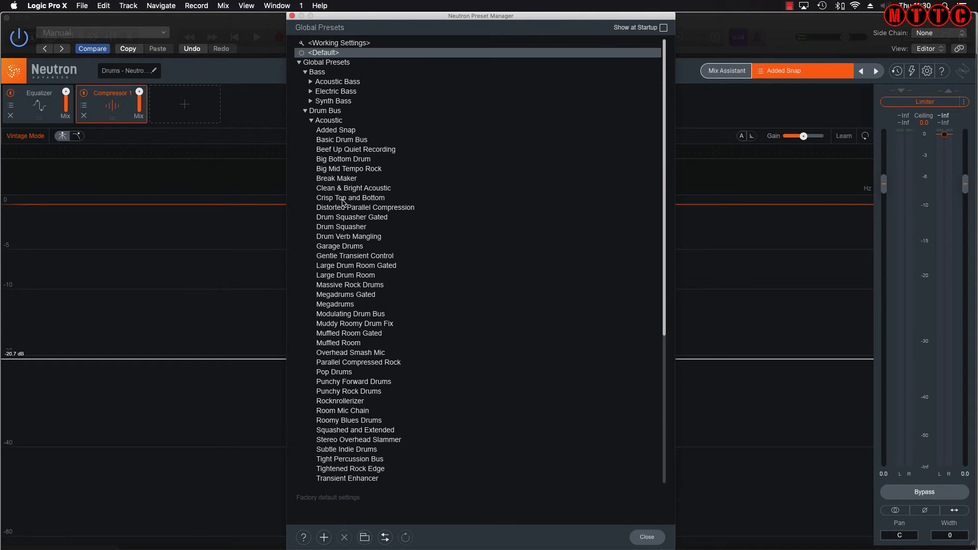
left_click(341, 199)
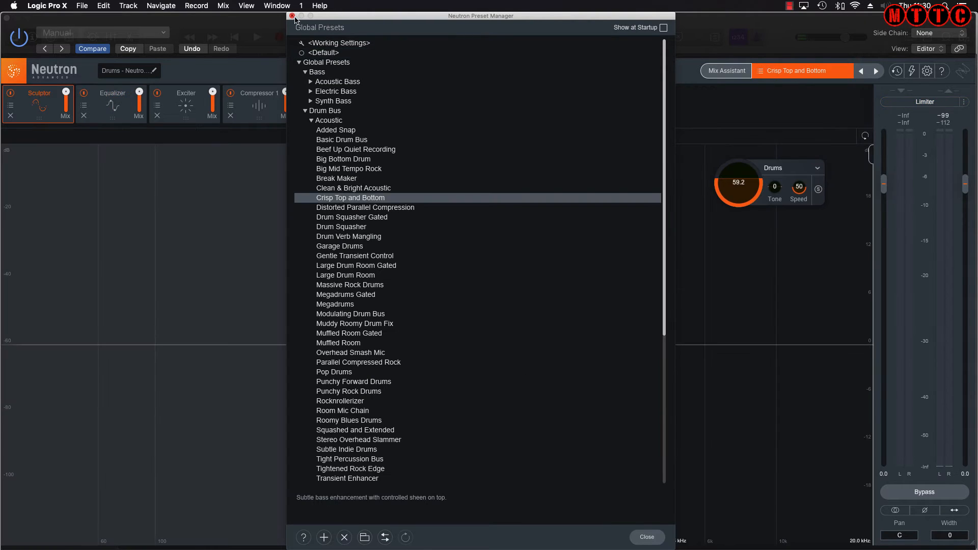
left_click(292, 16)
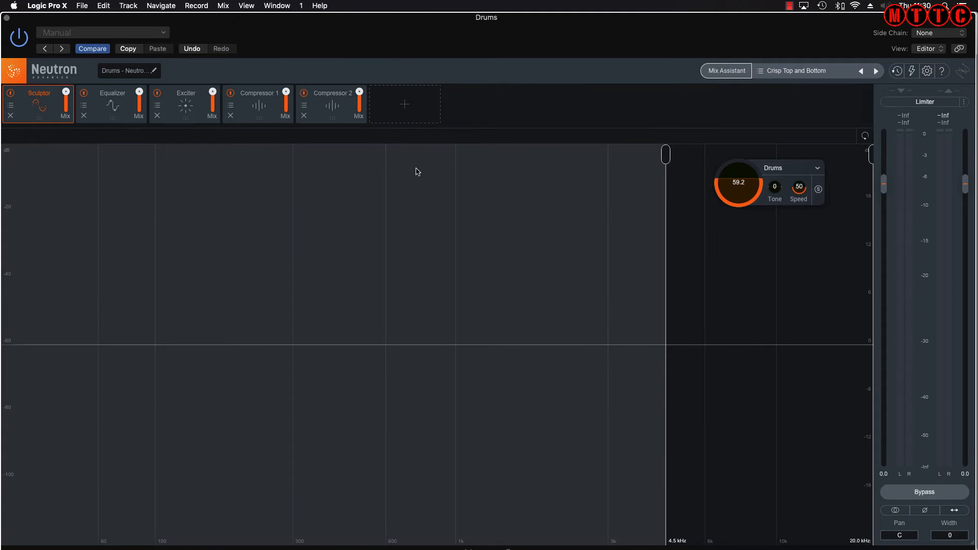
key("space")
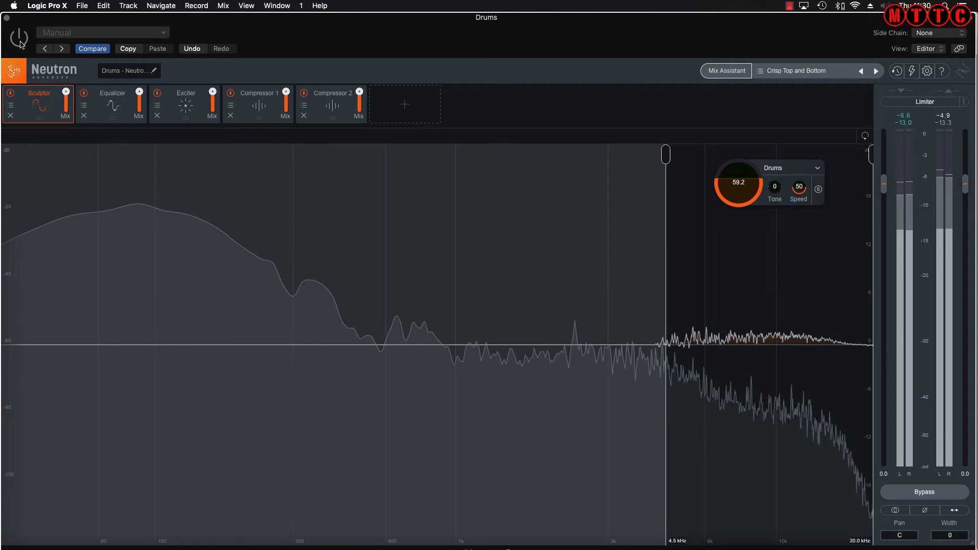
left_click(19, 41)
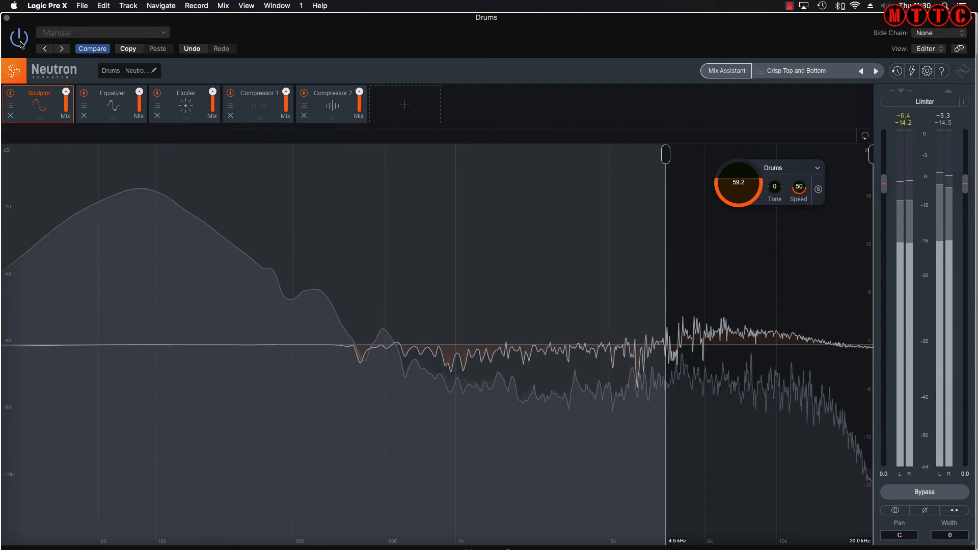
Inspect the Equalizer, Exciter and both Compressor modules, then bypass Neutron to compare
left_click(104, 102)
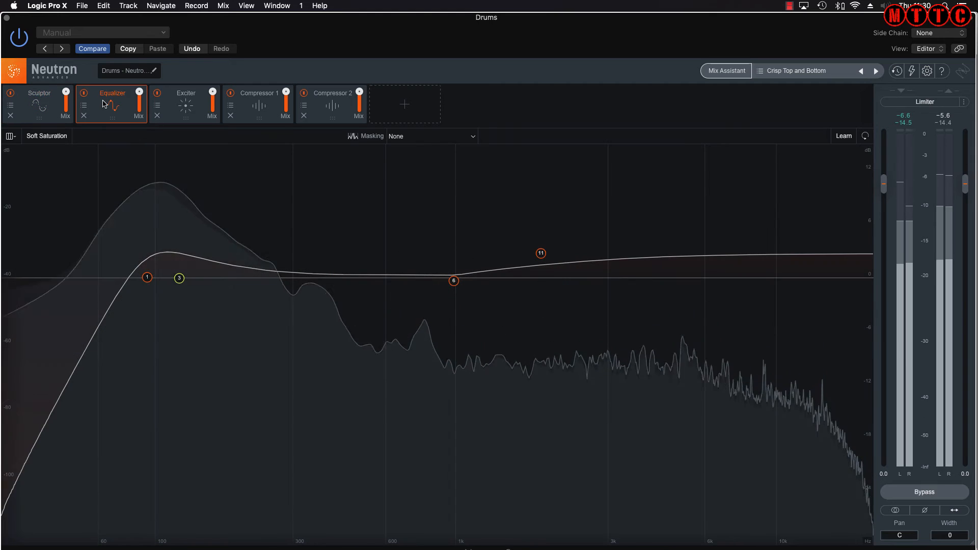
left_click(187, 106)
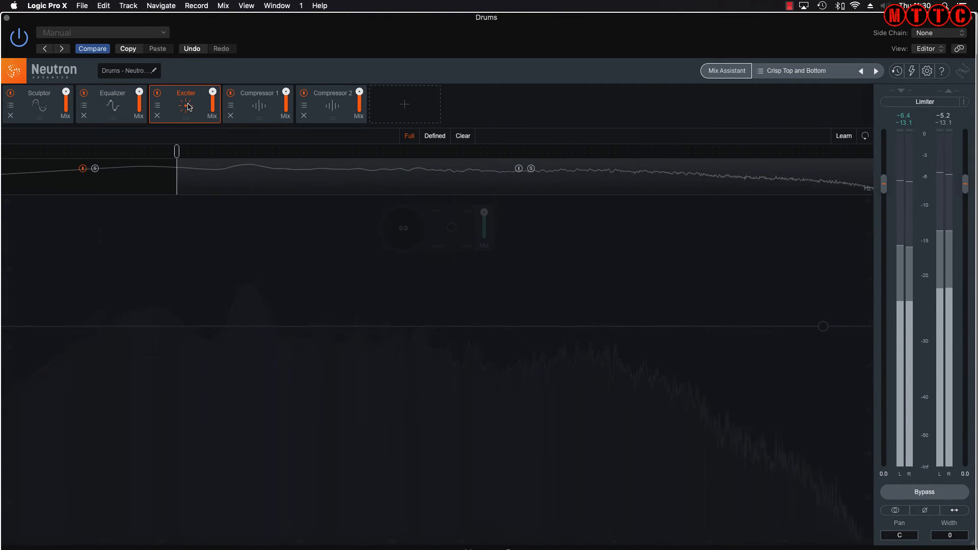
left_click(258, 107)
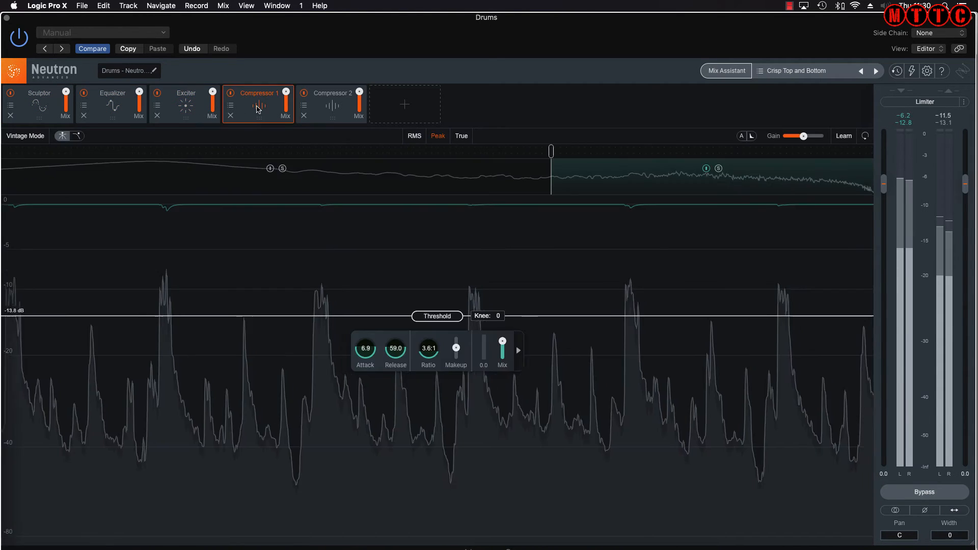
left_click(332, 106)
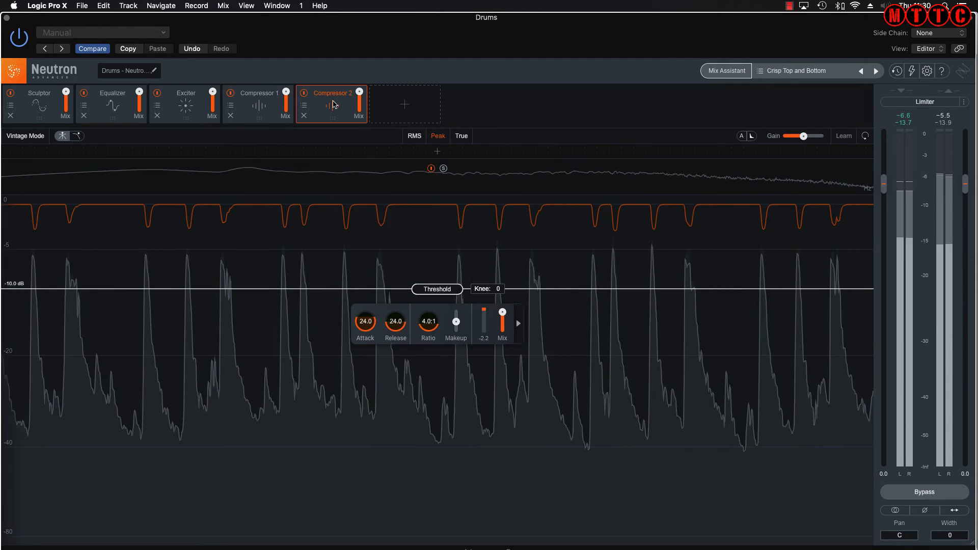
left_click(20, 45)
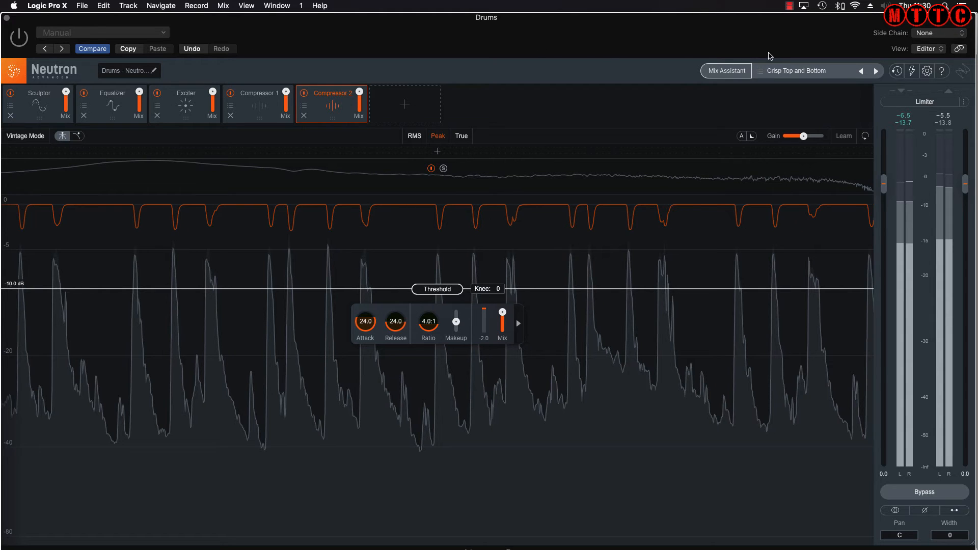
left_click(794, 74)
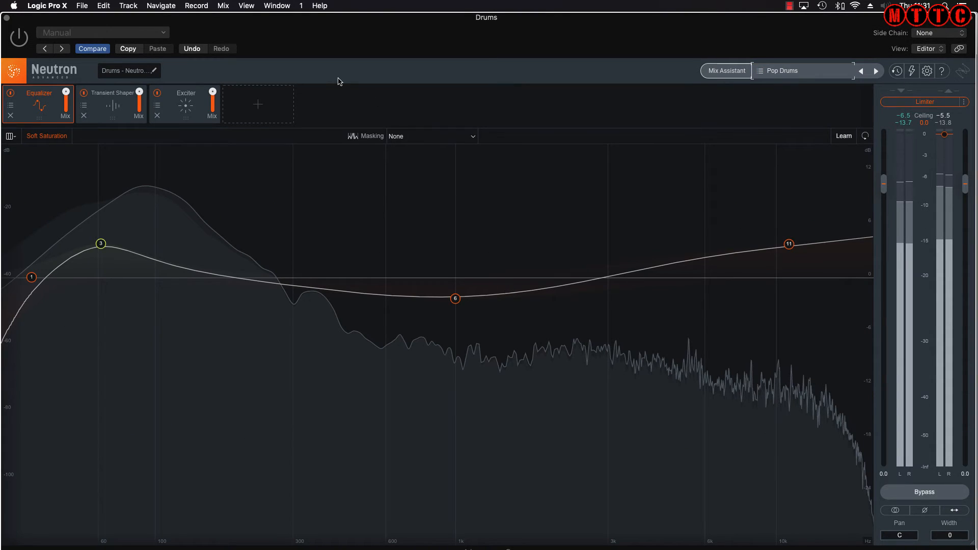
Toggle Neutron on and off to compare Pop Drums, then reopen the Preset Manager
left_click(20, 40)
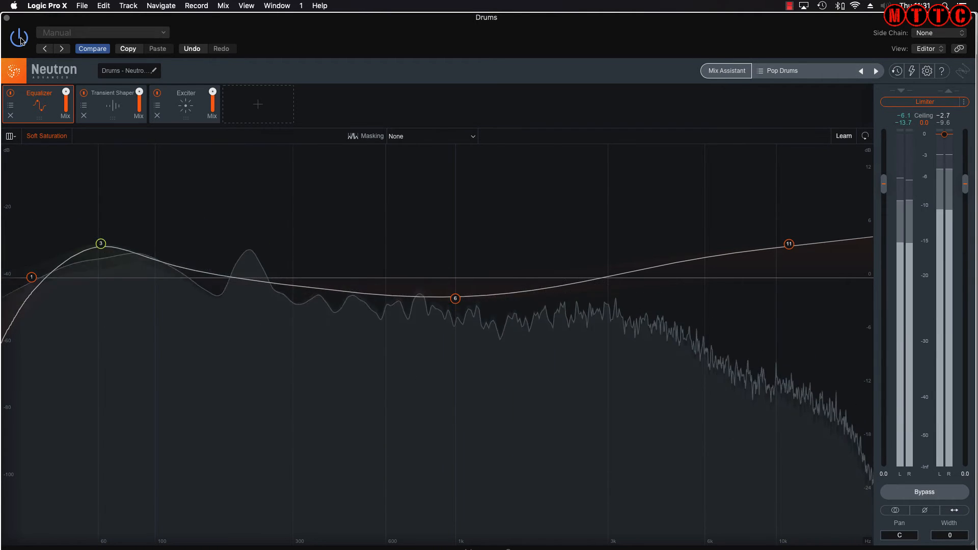
left_click(20, 39)
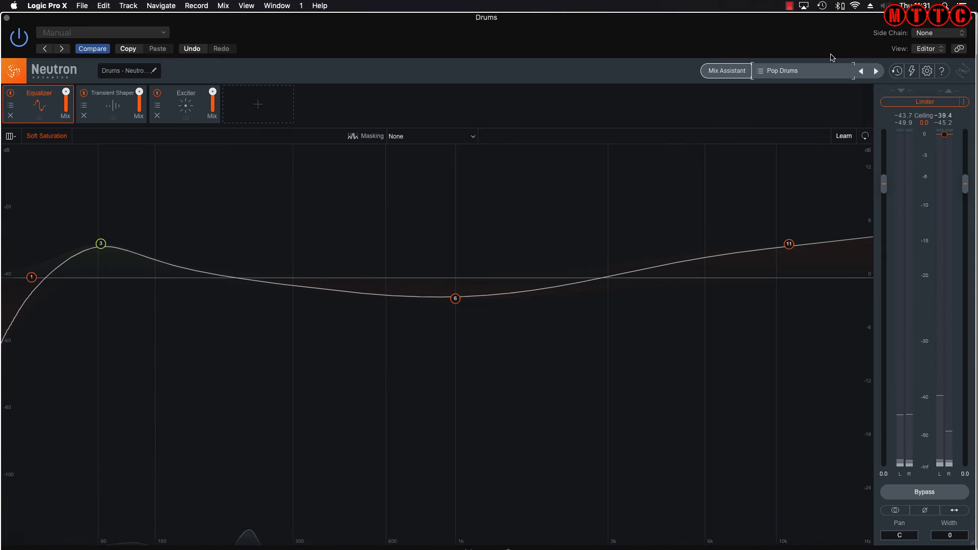
left_click(785, 75)
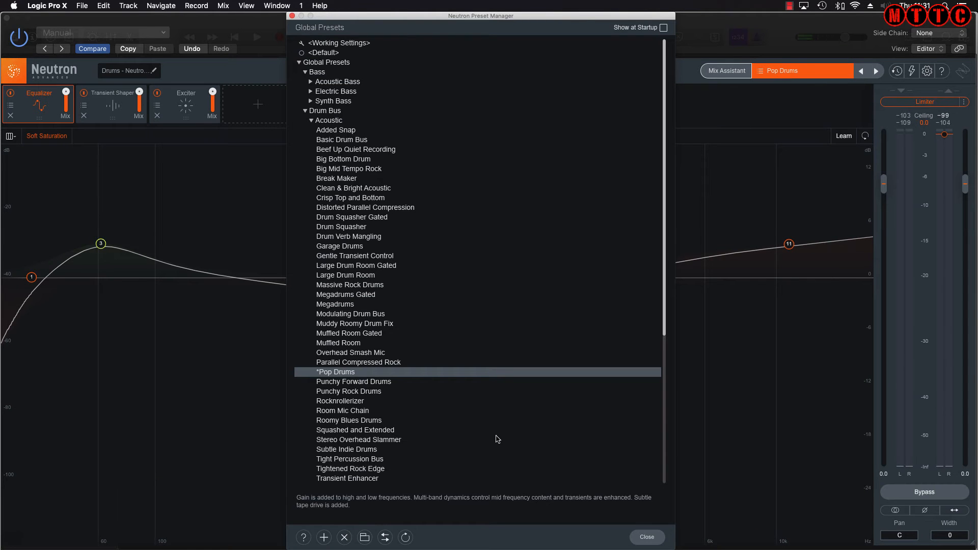
Load the Tight Percussion Bus preset, turn Neutron back on and stop playback
scroll(380, 469, "down", 2)
left_click(327, 413)
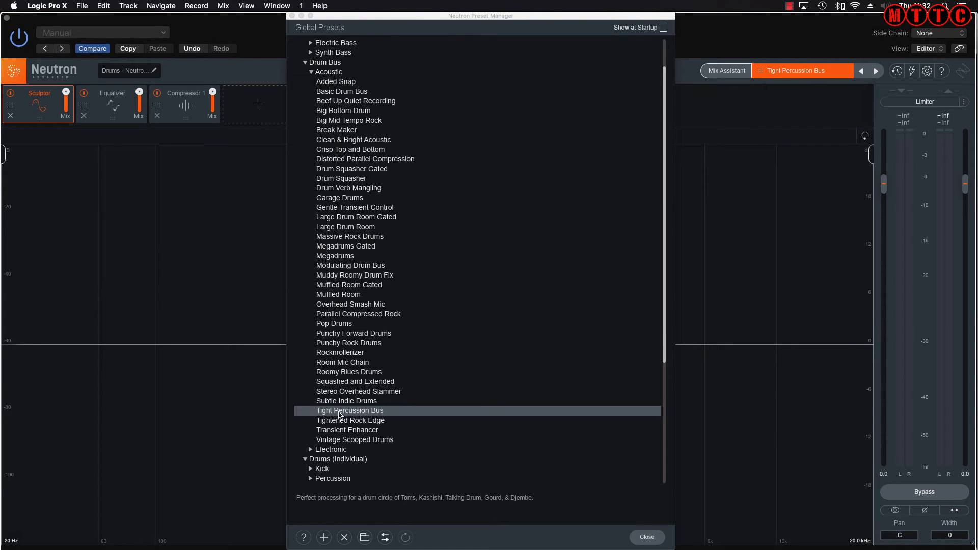
left_click(21, 44)
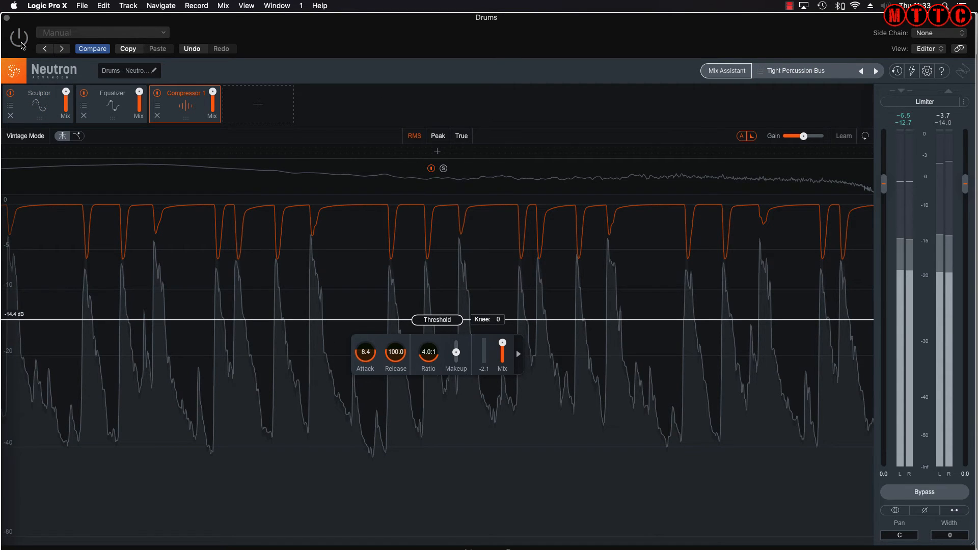
left_click(21, 45)
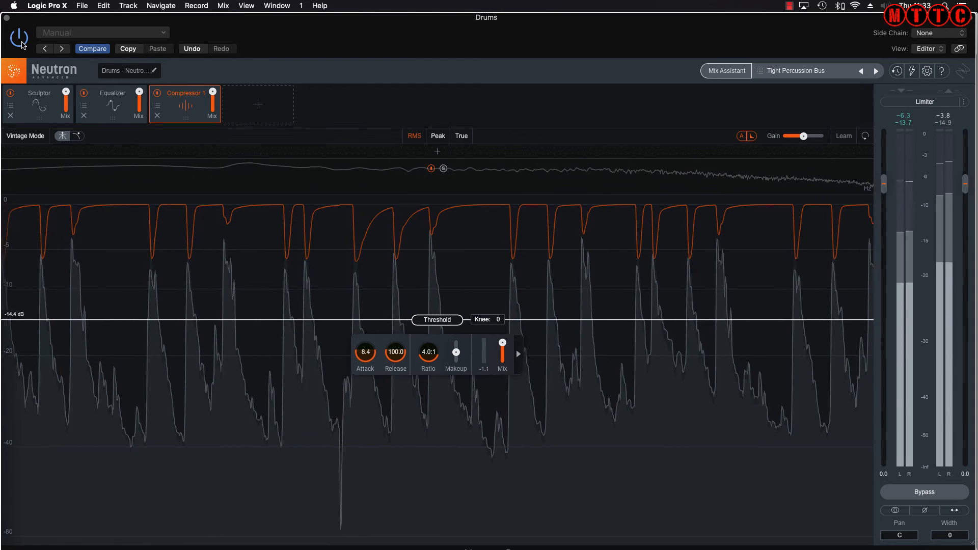
key("space")
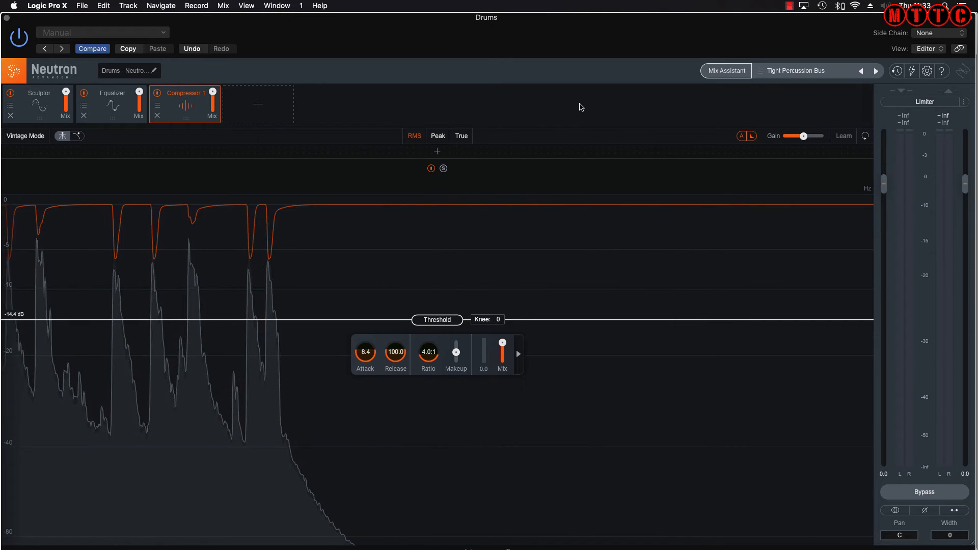
Inspect the Sculptor, Equalizer and Compressor 1 modules, then reopen the Preset Manager
left_click(32, 108)
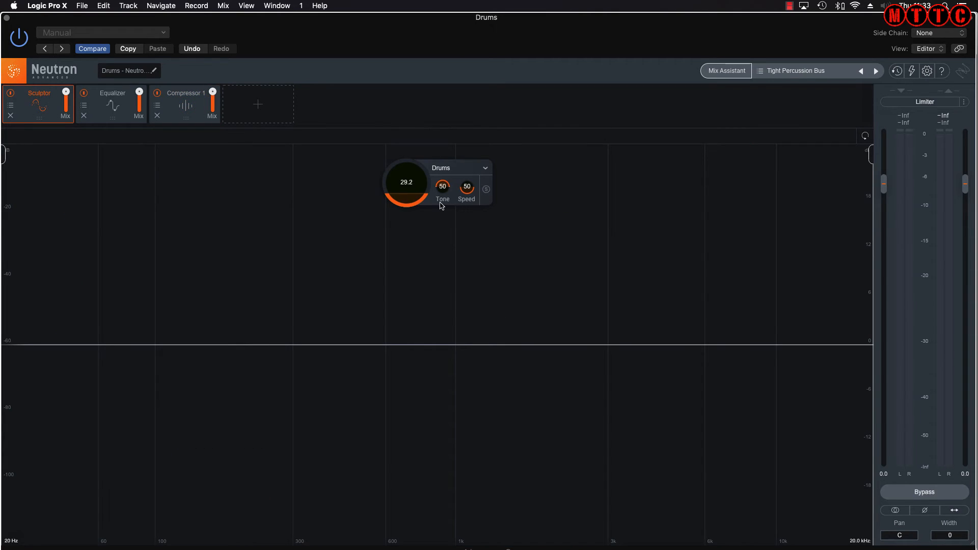
left_click(110, 104)
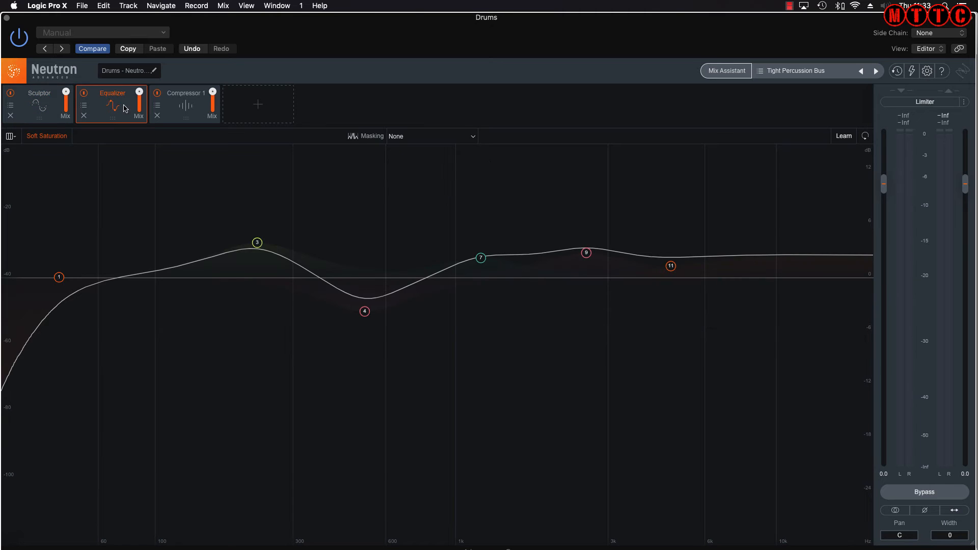
left_click(188, 107)
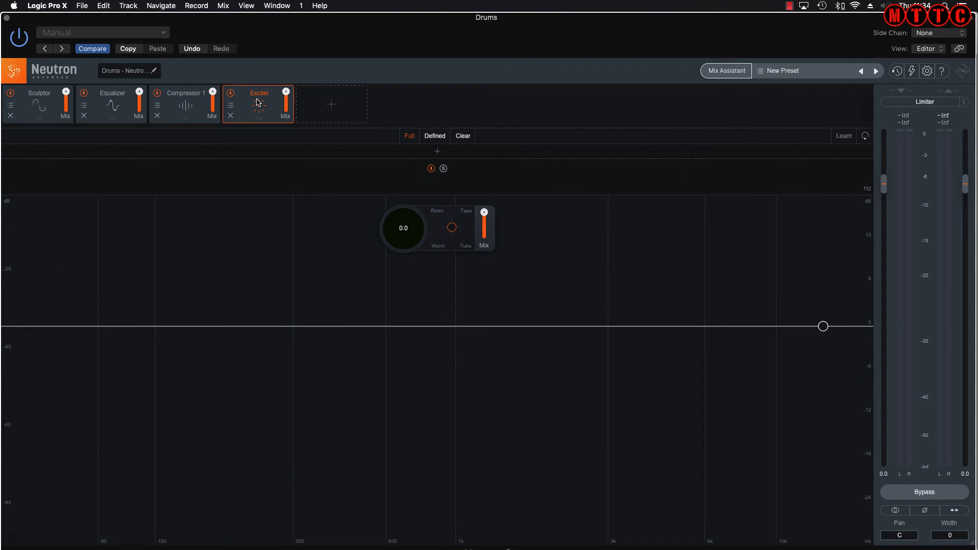
mouse_move(258, 102)
left_mouse_down()
mouse_move(175, 95)
mouse_move(257, 98)
left_mouse_up()
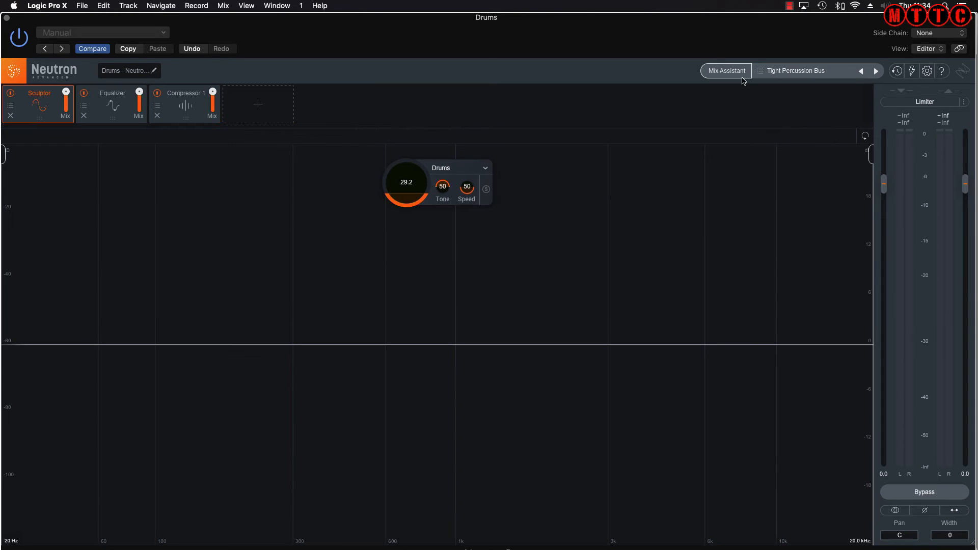
left_click(787, 72)
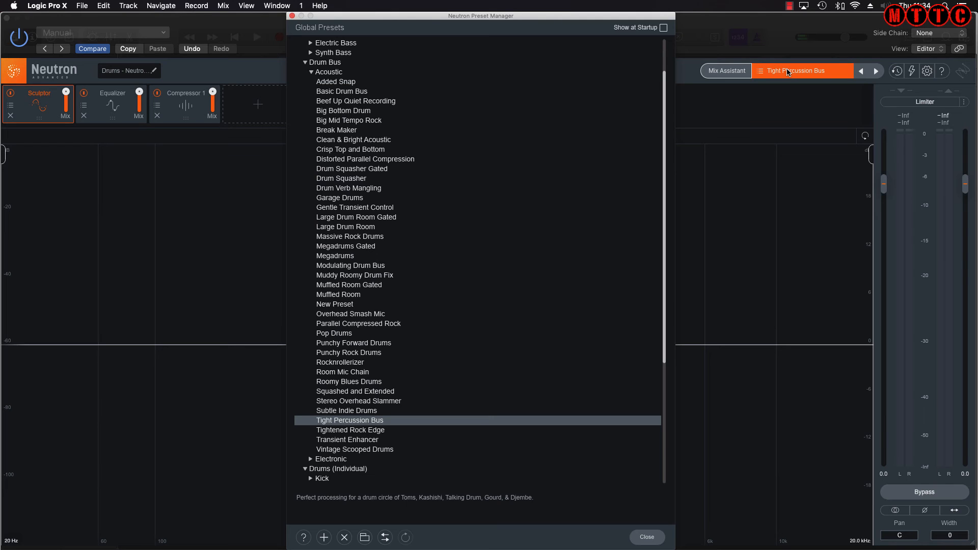
Save the current Neutron settings as a new preset named 'Test'
left_click(324, 538)
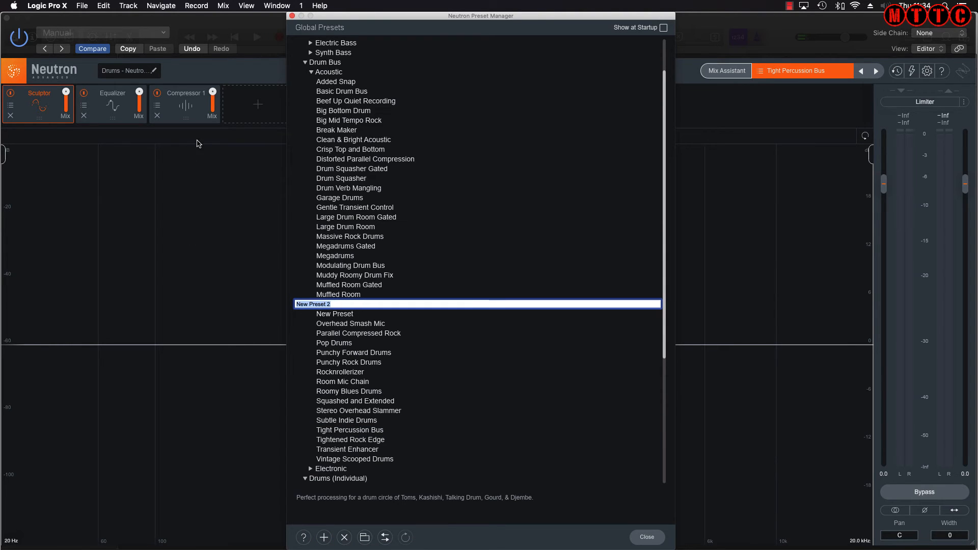
type("Test")
key("Return")
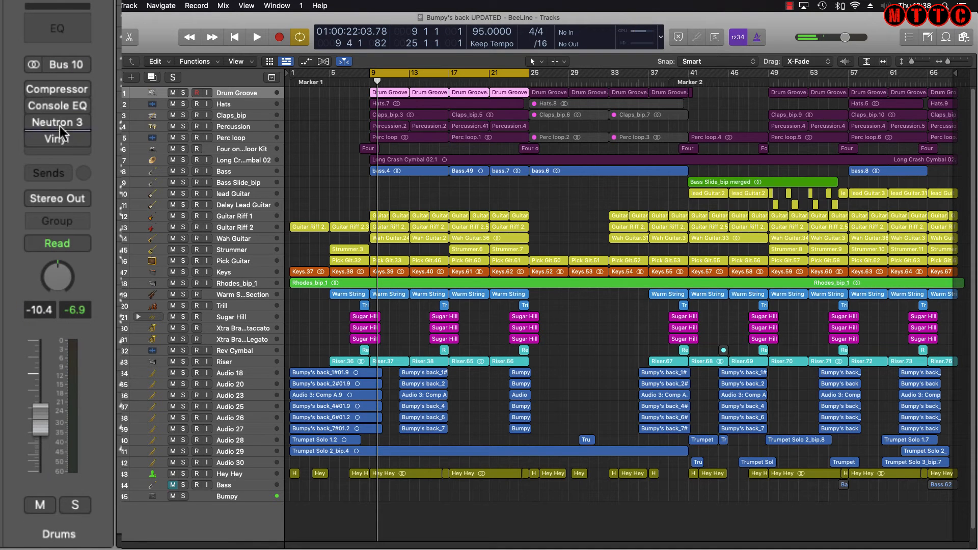
Reopen Neutron, browse the Acoustic presets and Exciter, Transient Shaper, Equalizer modules, then close it
left_click(61, 125)
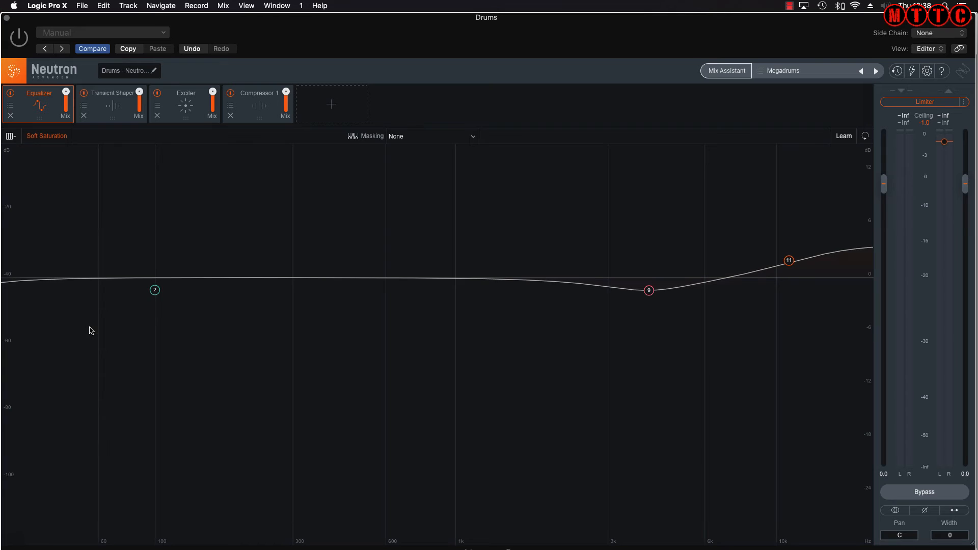
left_click(786, 73)
left_click(497, 121)
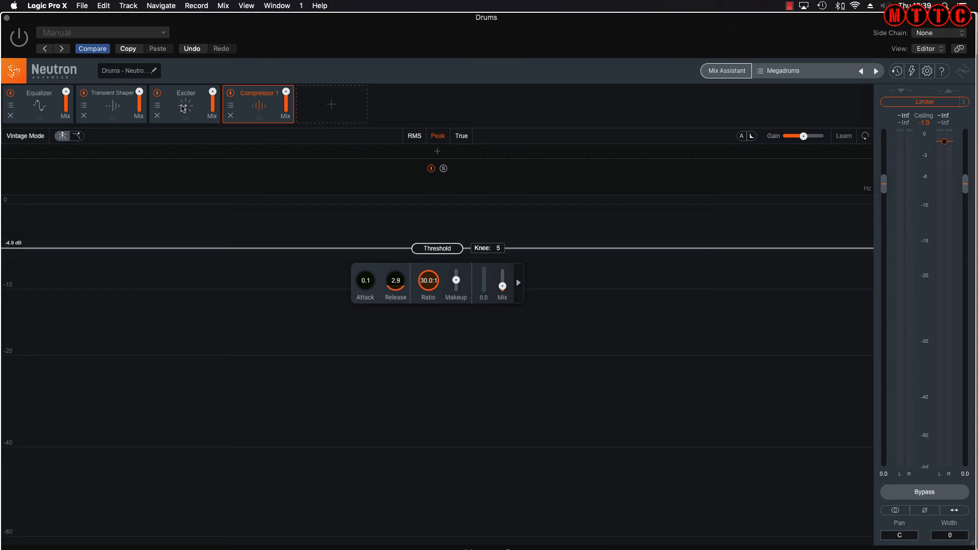
left_click(183, 108)
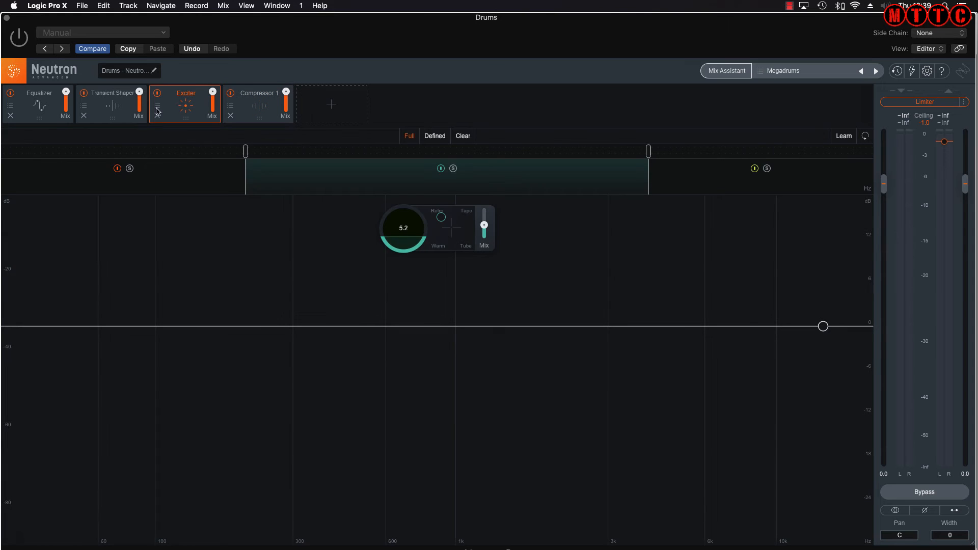
left_click(119, 105)
left_click(41, 111)
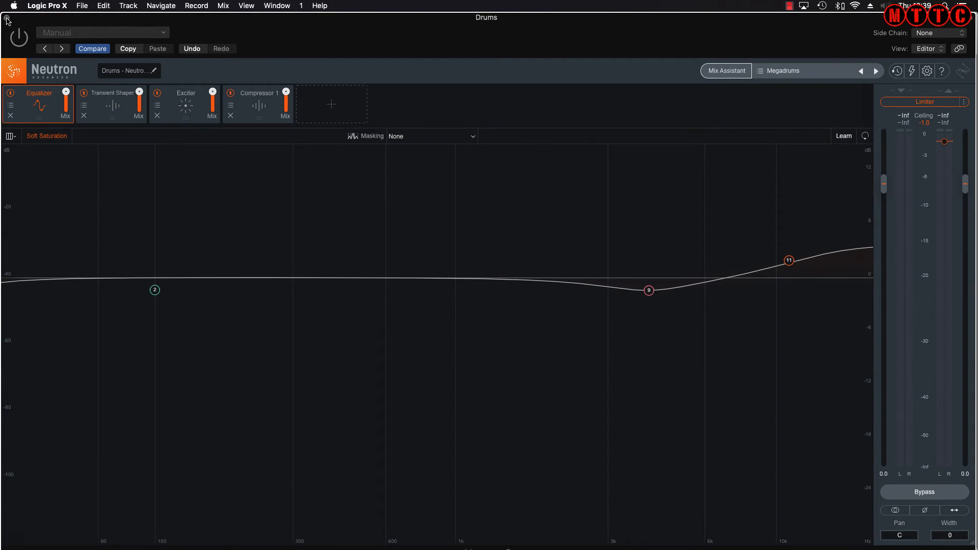
left_click(6, 17)
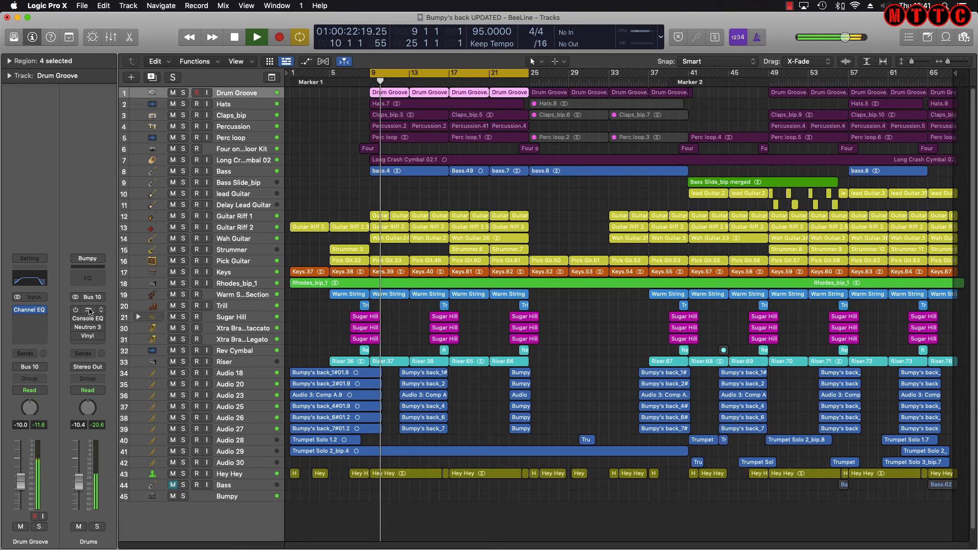
Switch on the Drums bus Compressor and Vintage Console EQ, then open Neutron 3's Megadrums chain
left_click(81, 311)
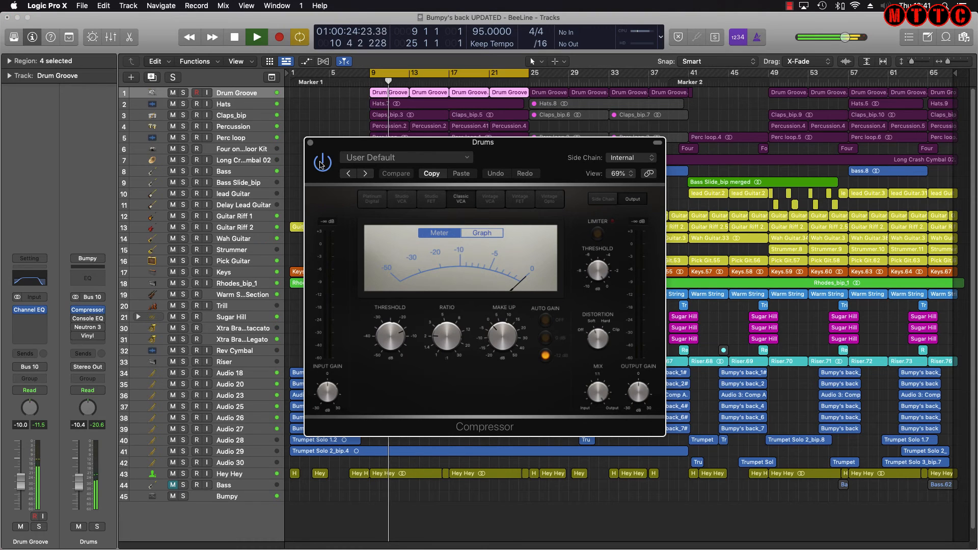
left_click(321, 163)
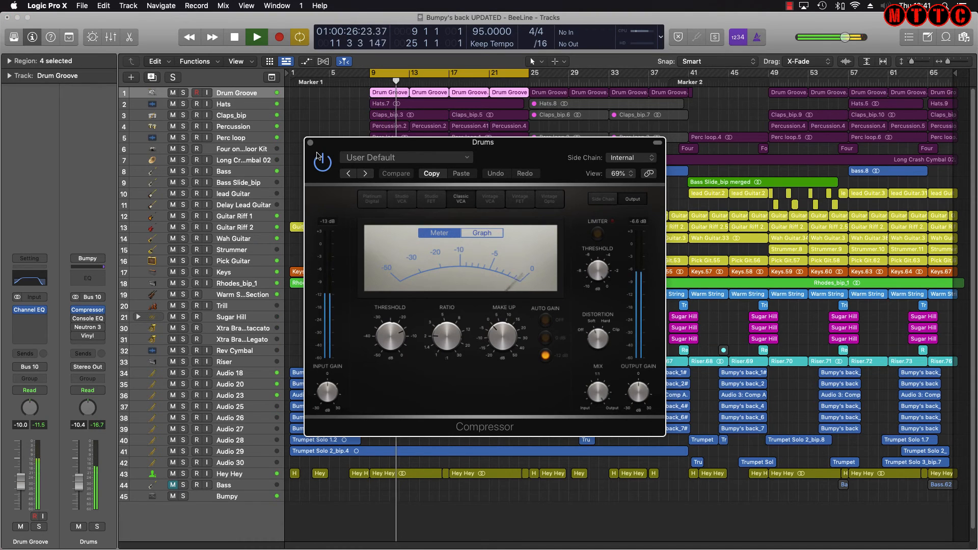
left_click(311, 142)
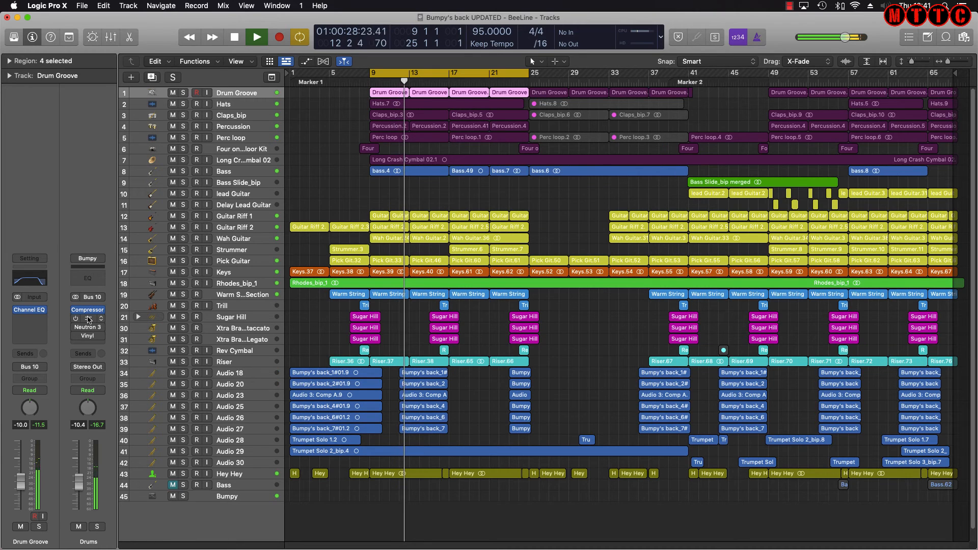
left_click(88, 319)
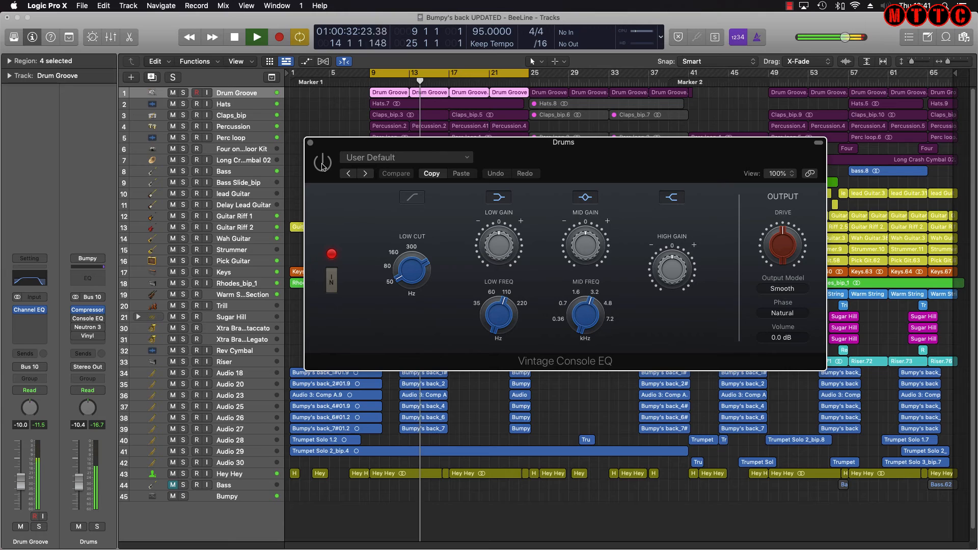
left_click(323, 163)
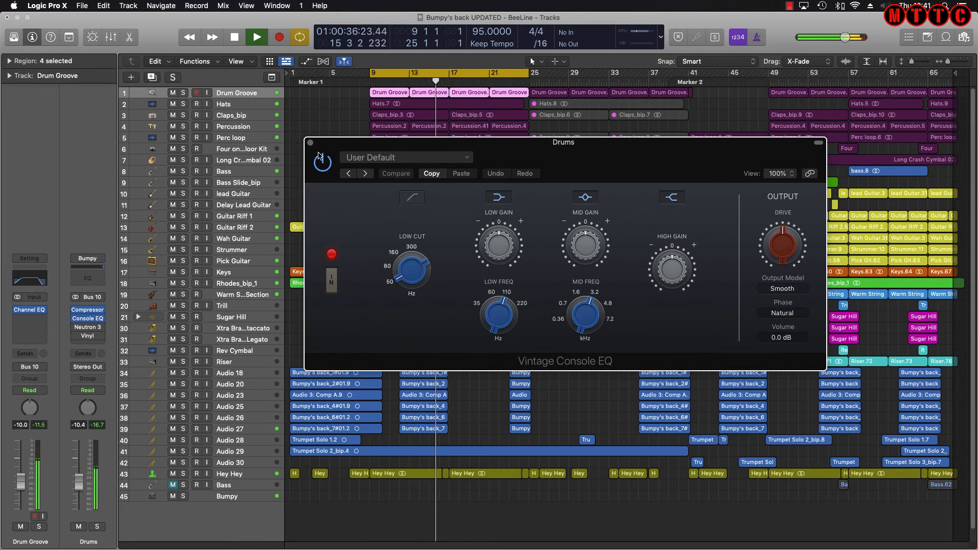
left_click(310, 143)
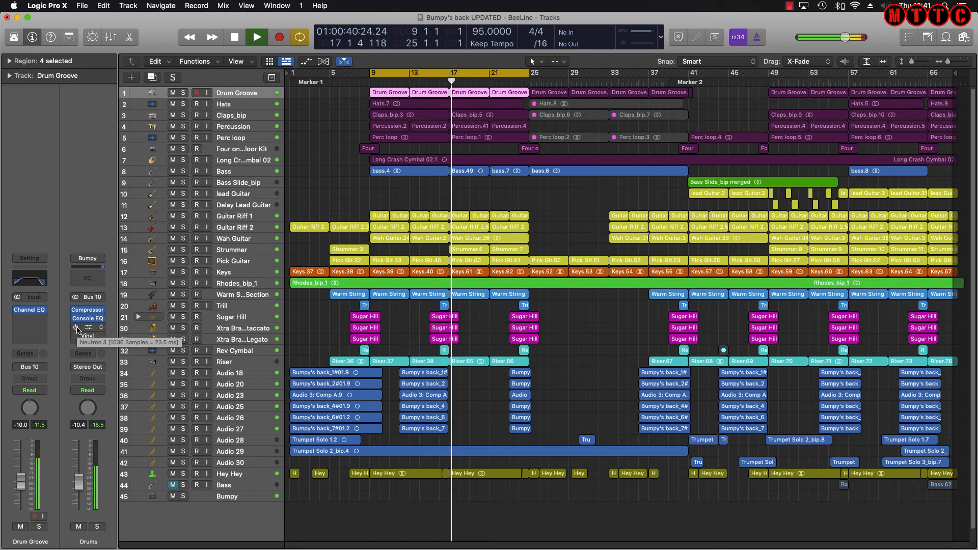
left_click(90, 329)
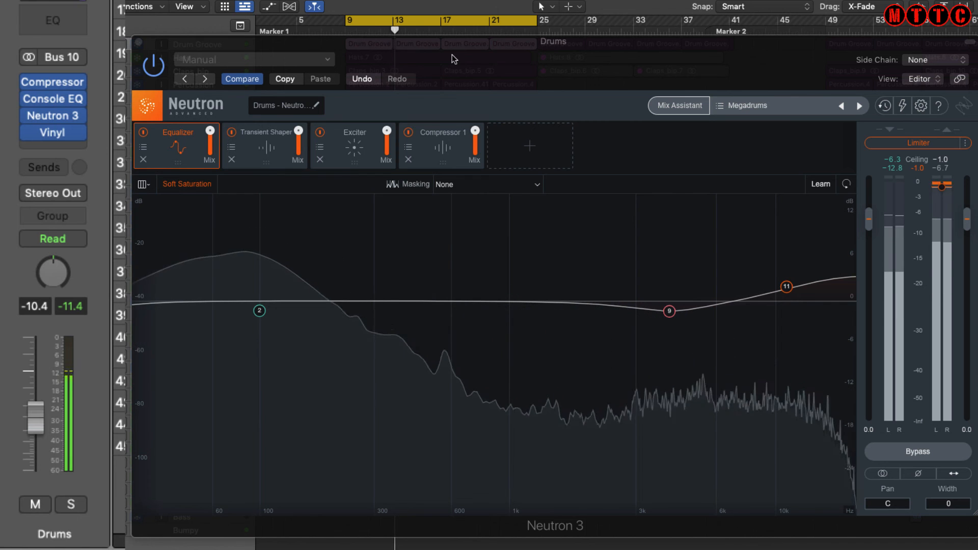
Step through Neutron's Transient Shaper, Exciter and Compressor 1 modules, then A/B Neutron bypassed versus on
left_click(260, 152)
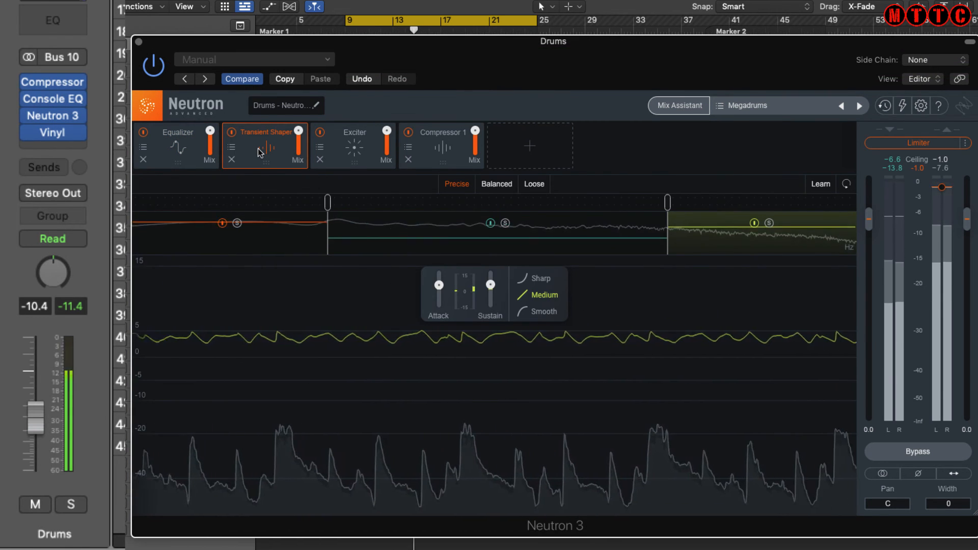
left_click(363, 149)
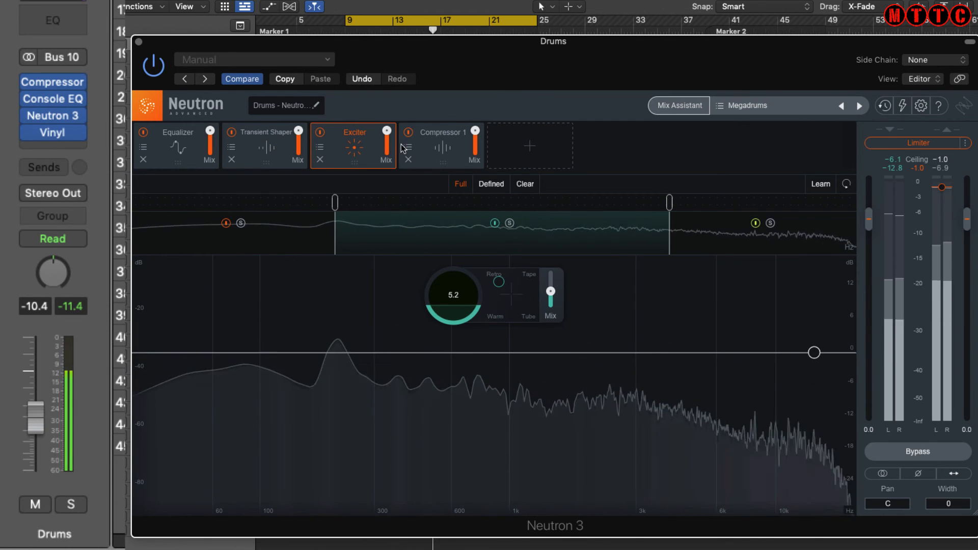
left_click(443, 149)
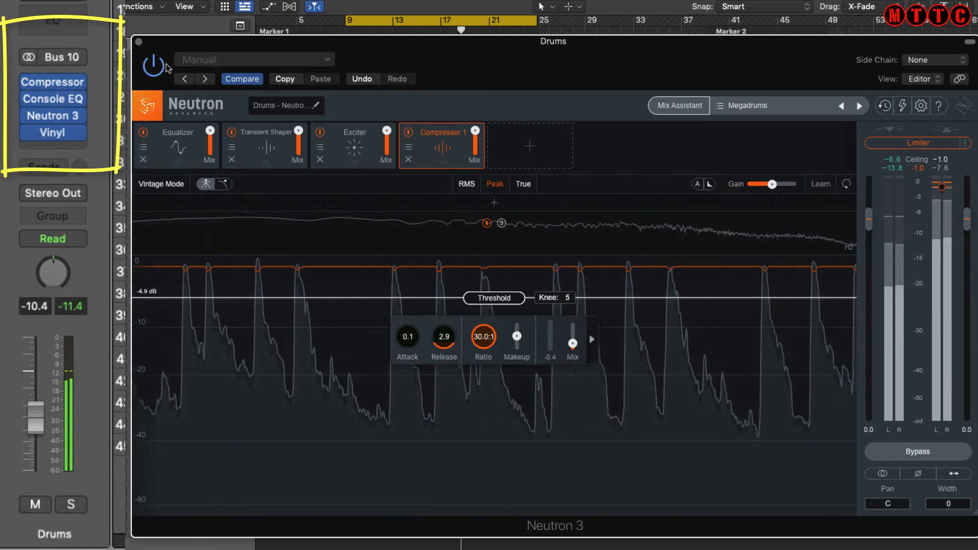
left_click(150, 64)
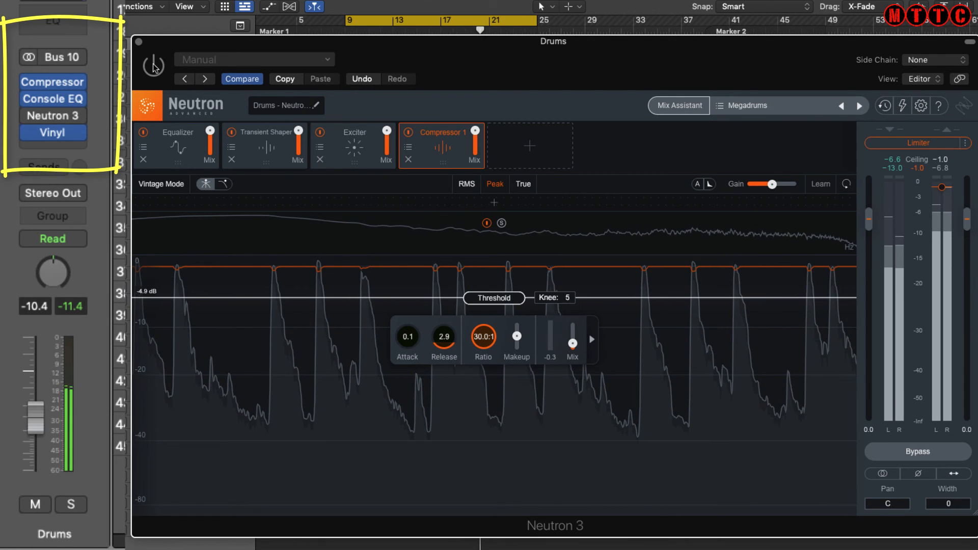
left_click(153, 67)
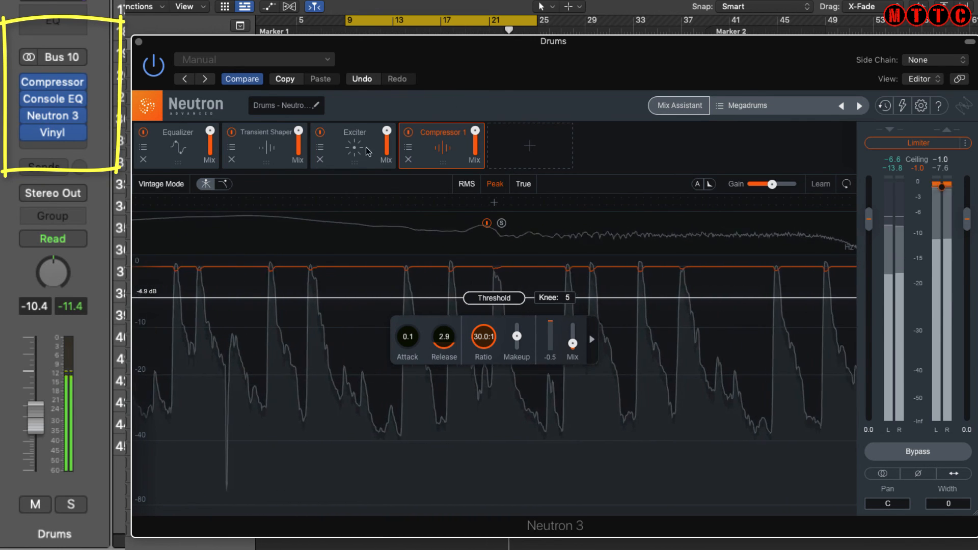
Bypass all four Drums bus inserts at once, then re-enable them to compare
mouse_move(27, 91)
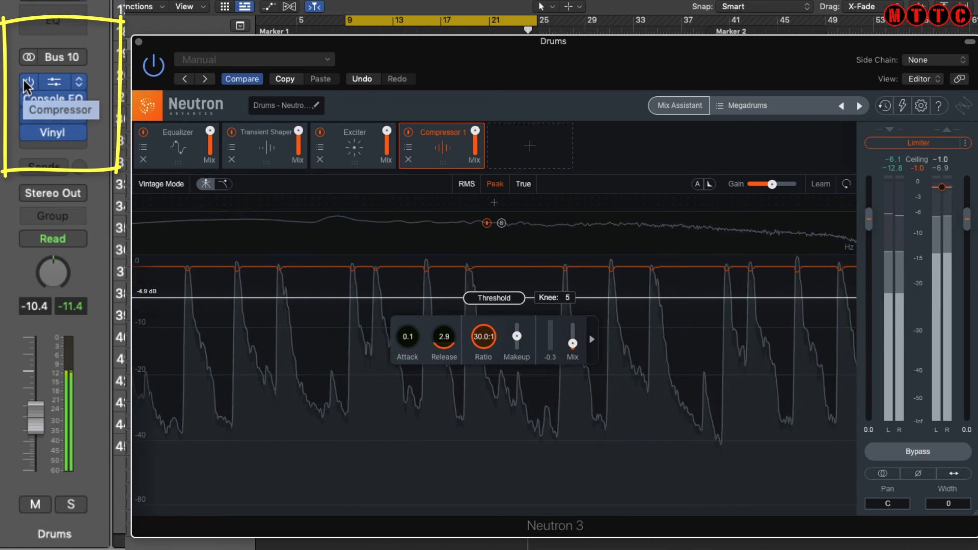
left_click_drag(29, 81, 29, 137)
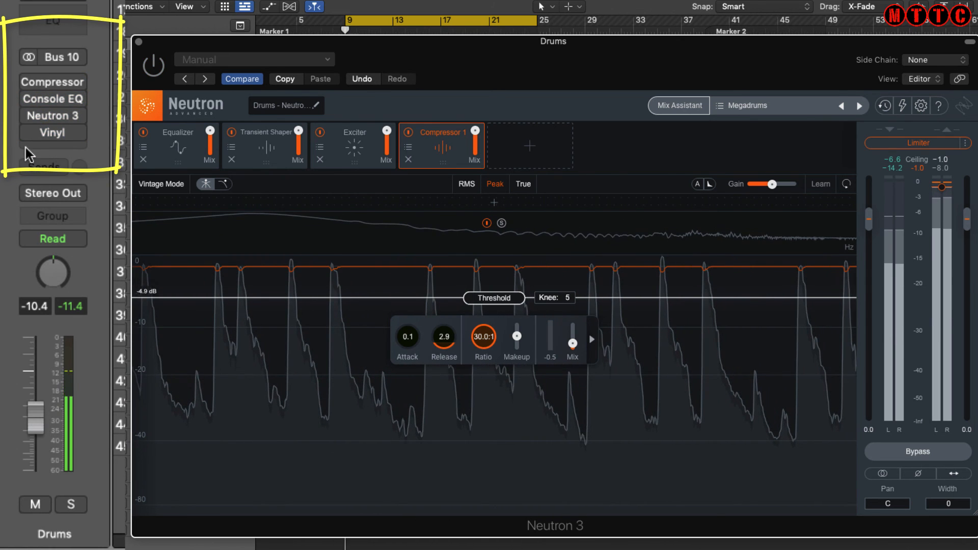
mouse_move(33, 81)
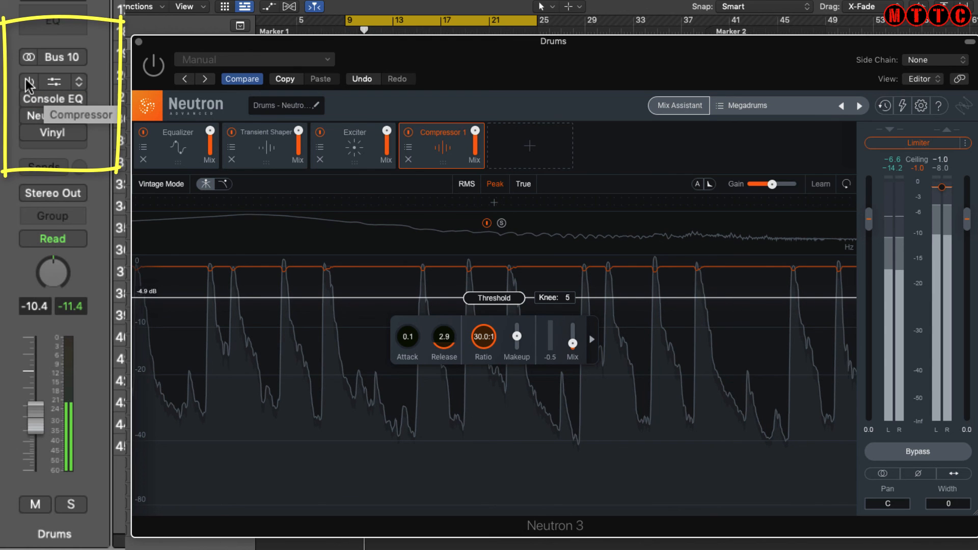
left_click_drag(27, 82, 20, 168)
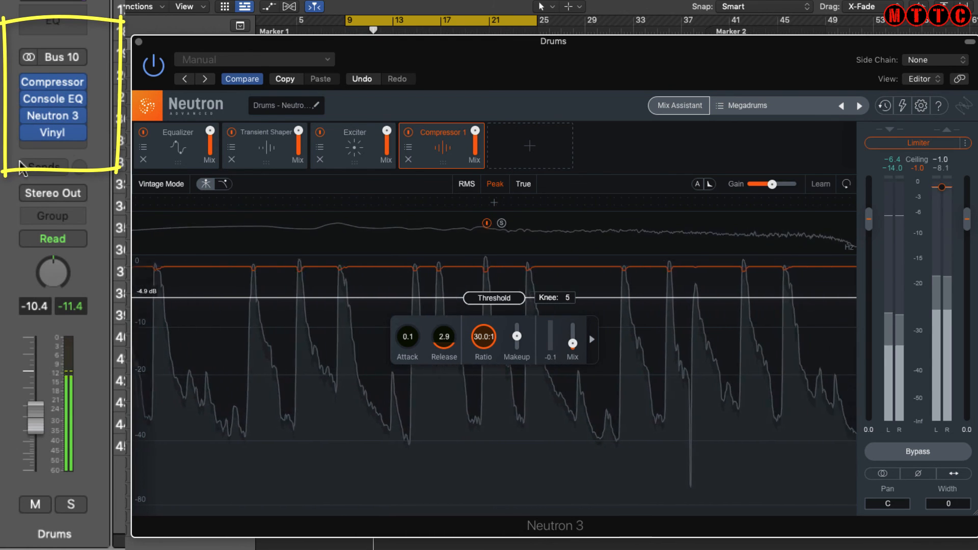